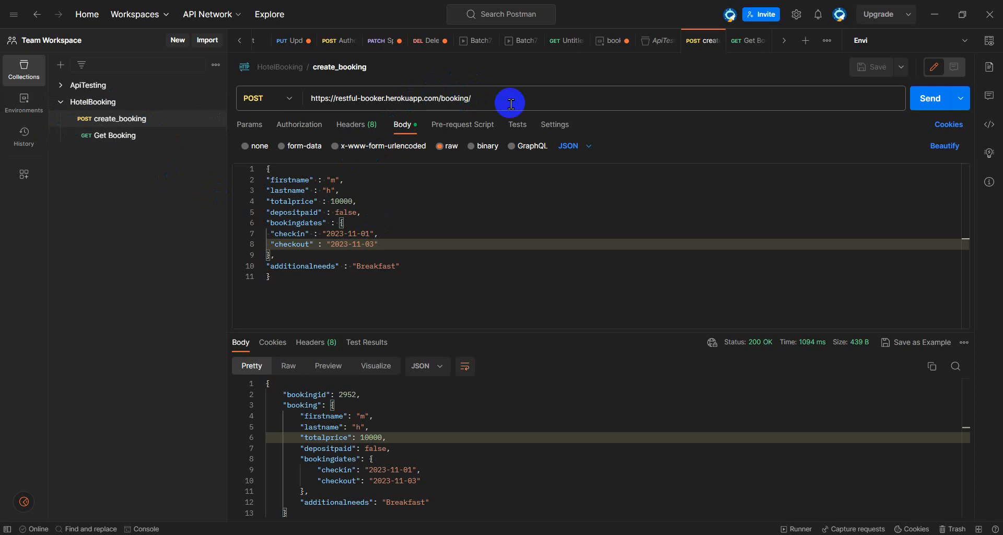
# - Create a hotel booking by sending the create_booking POST request with its existing JSON body
pyautogui.click(128, 119)
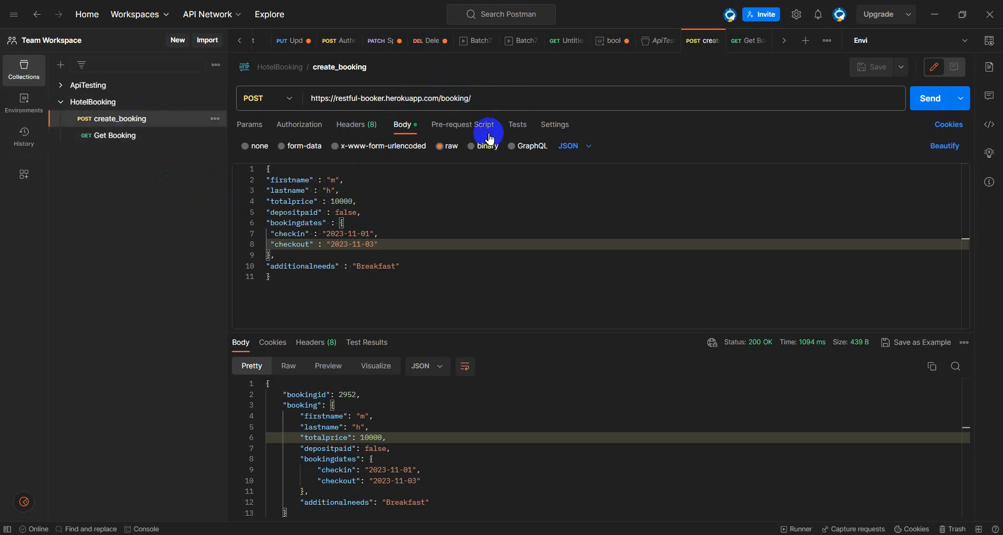
pyautogui.click(450, 99)
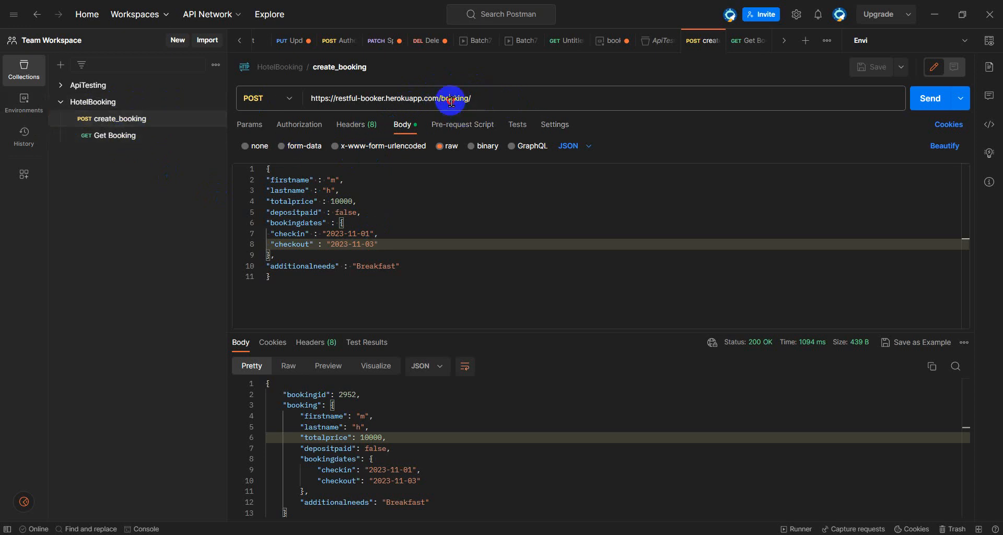
pyautogui.doubleClick(450, 100)
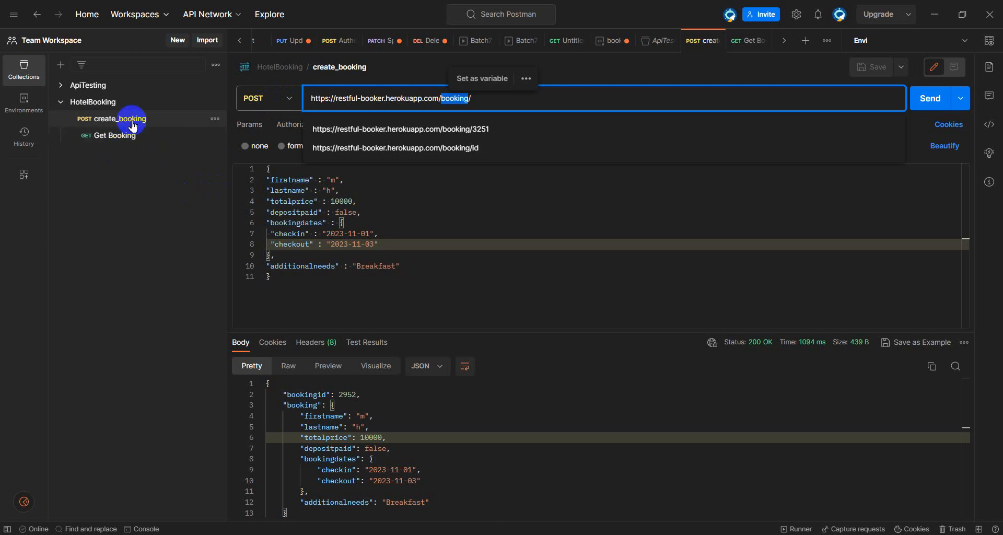
pyautogui.click(562, 168)
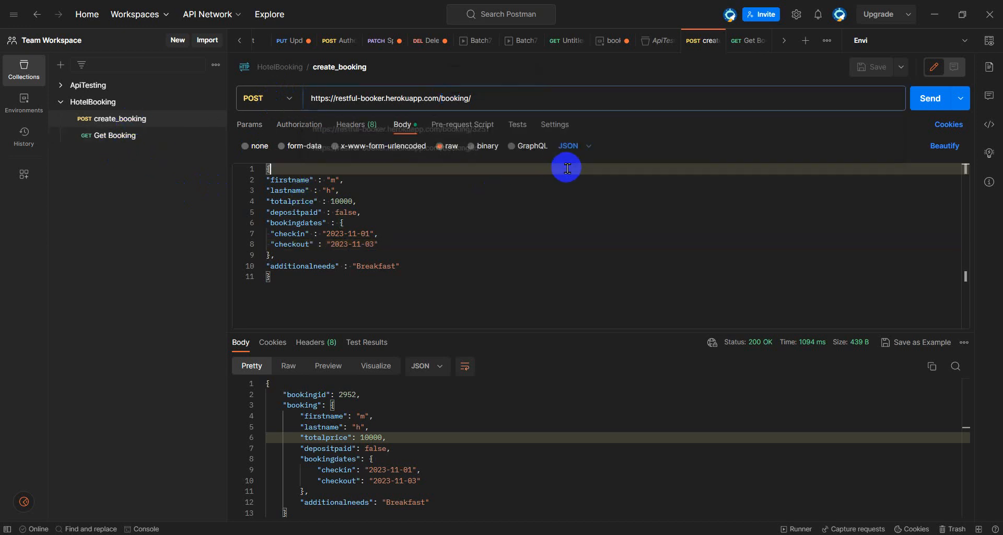
pyautogui.click(920, 109)
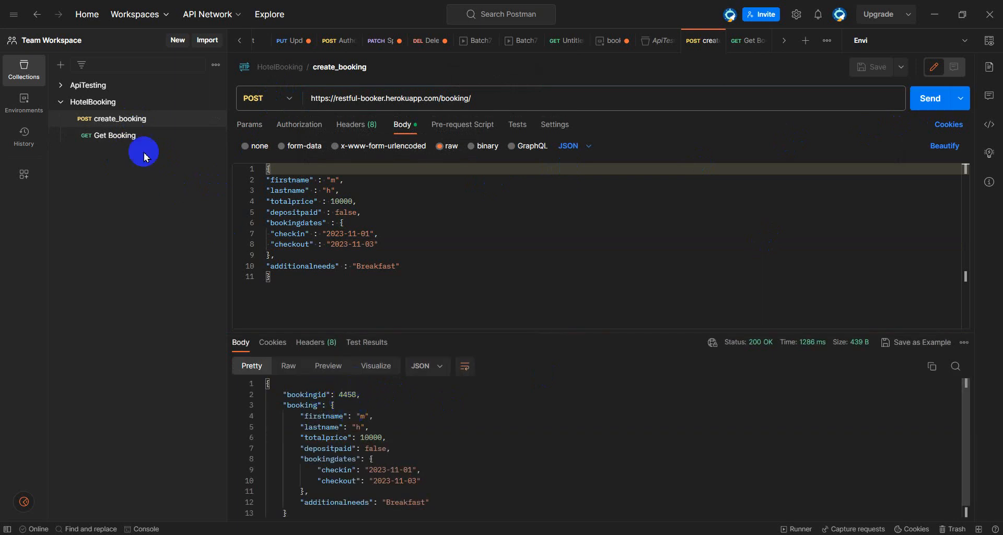
# - Replace the ID in the Get Booking URL with the bookingid from the create_booking response, send the request and save it
pyautogui.click(125, 136)
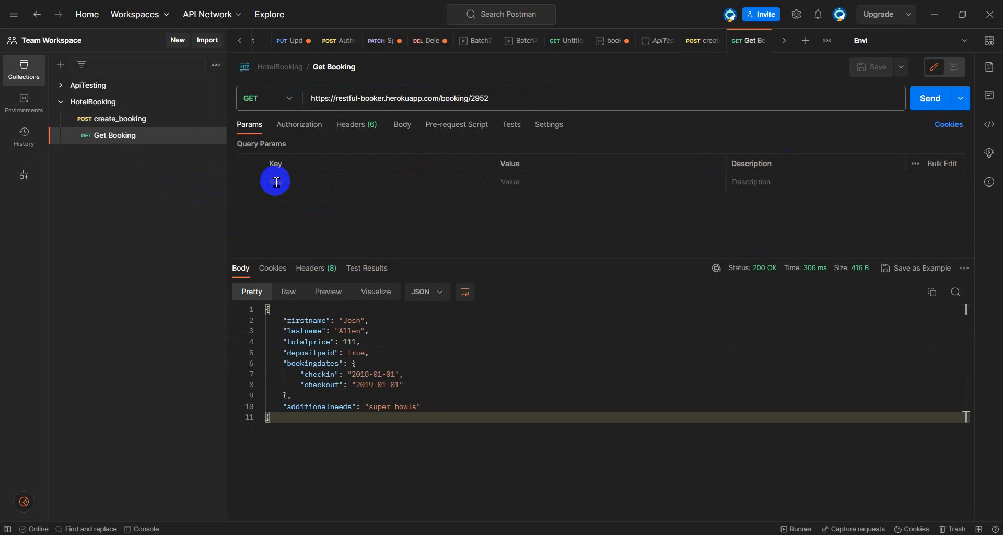
pyautogui.moveTo(472, 98); pyautogui.dragTo(506, 99)
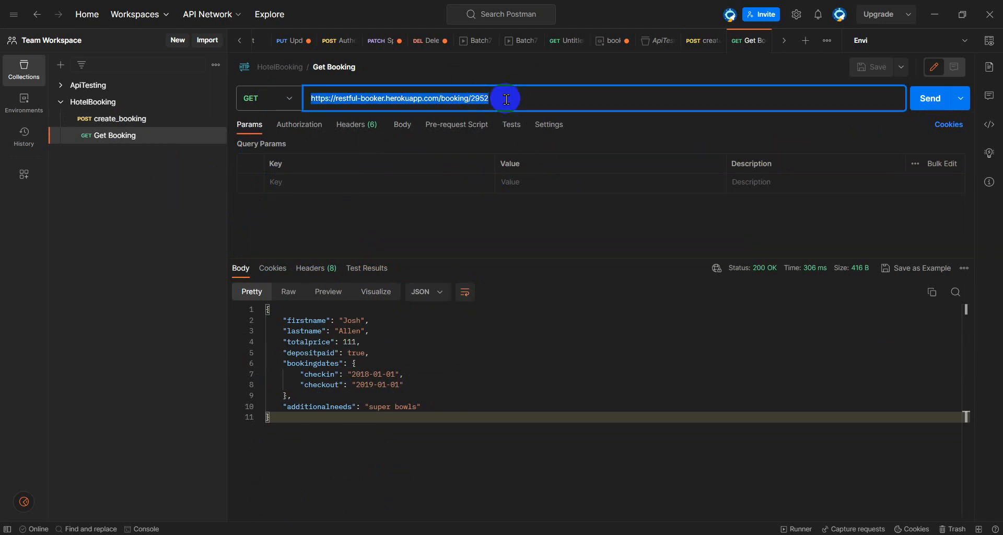
pyautogui.click(478, 98)
pyautogui.doubleClick(476, 99)
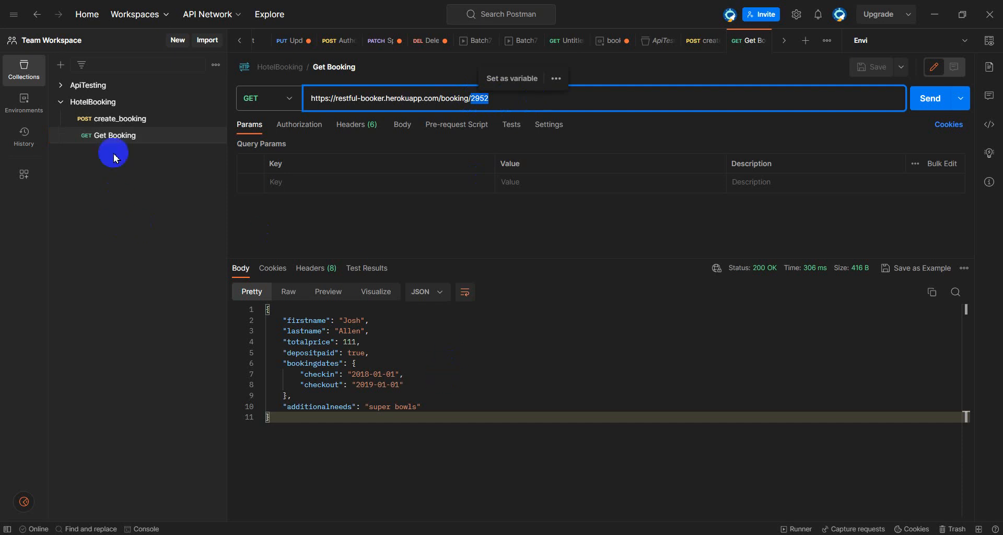
pyautogui.click(118, 124)
pyautogui.doubleClick(347, 395)
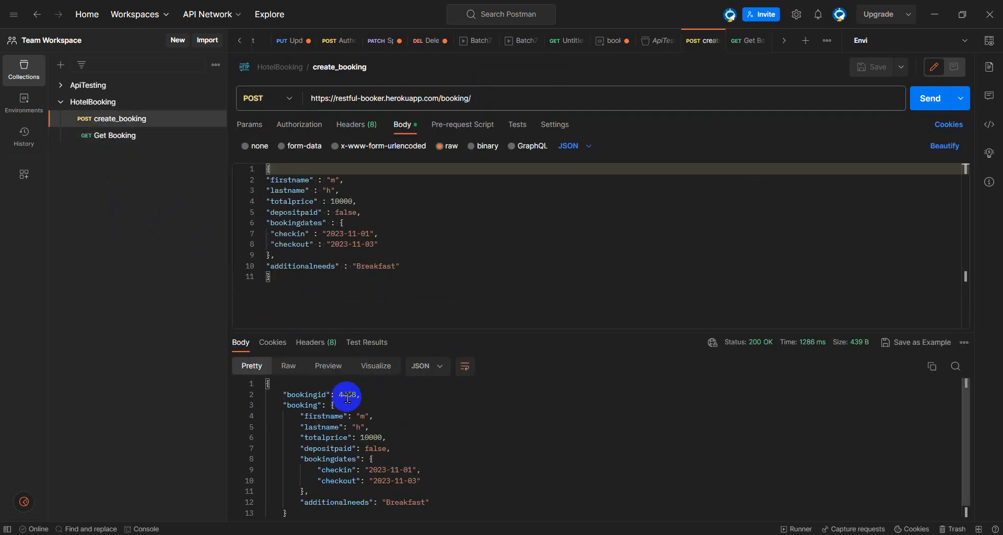
pyautogui.click(222, 134)
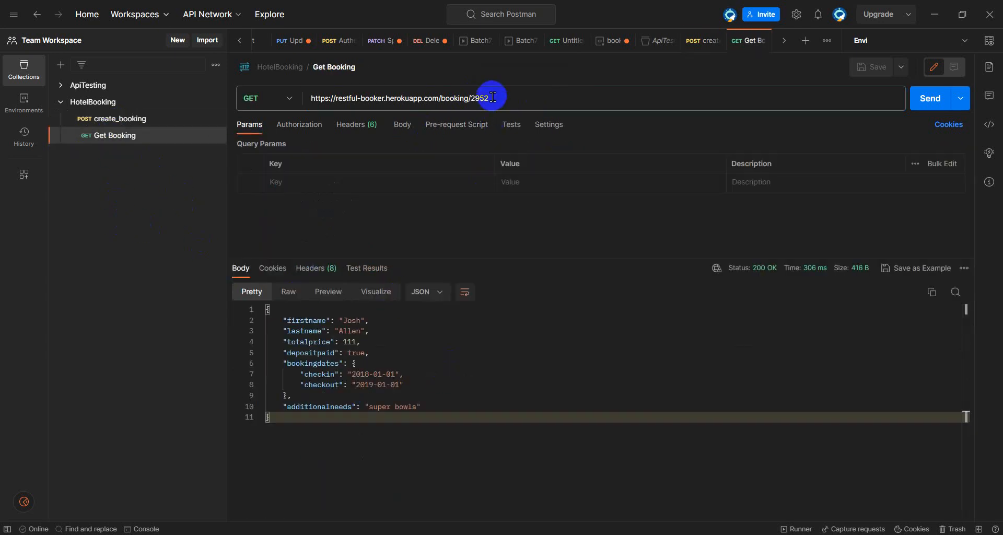
pyautogui.moveTo(474, 99); pyautogui.dragTo(522, 102)
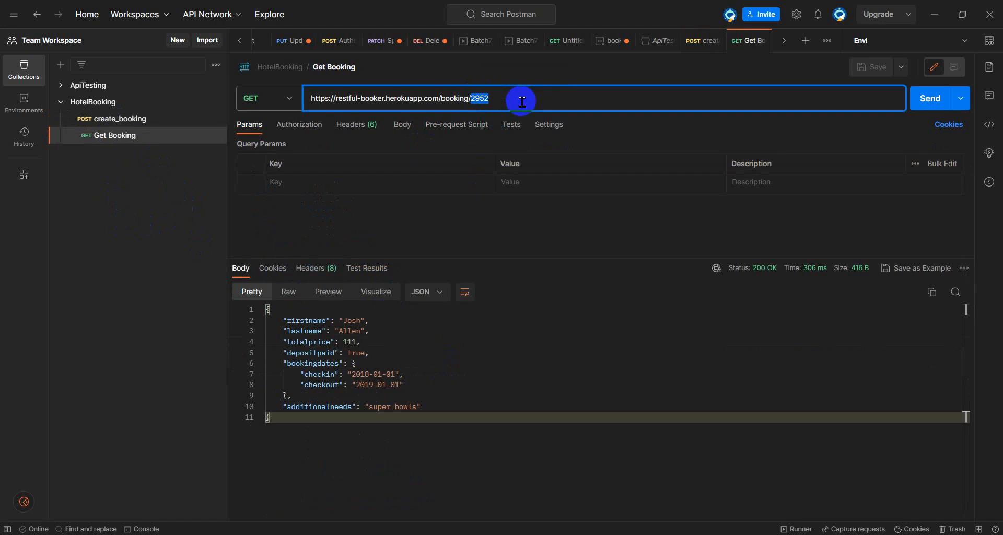
pyautogui.write('445')
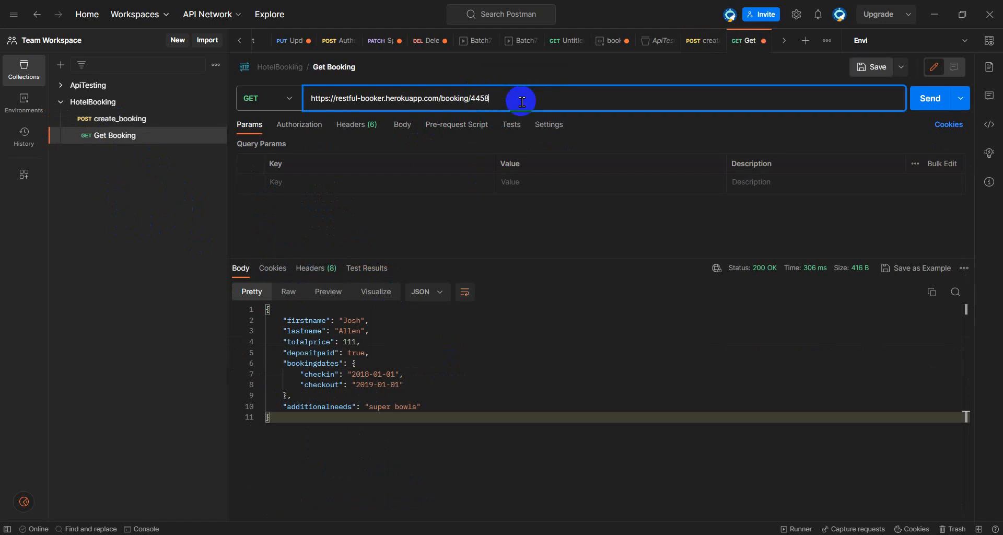
pyautogui.click(930, 98)
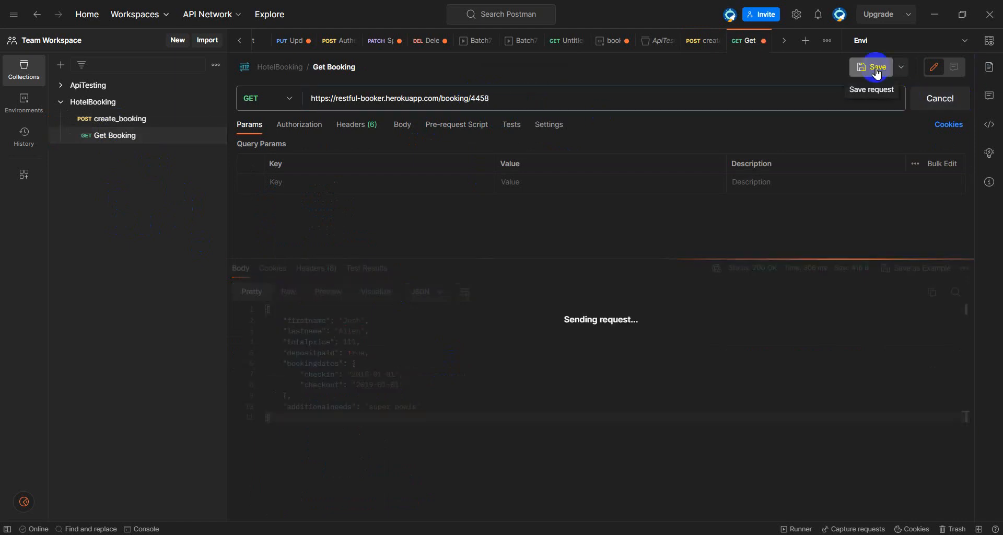
pyautogui.click(875, 68)
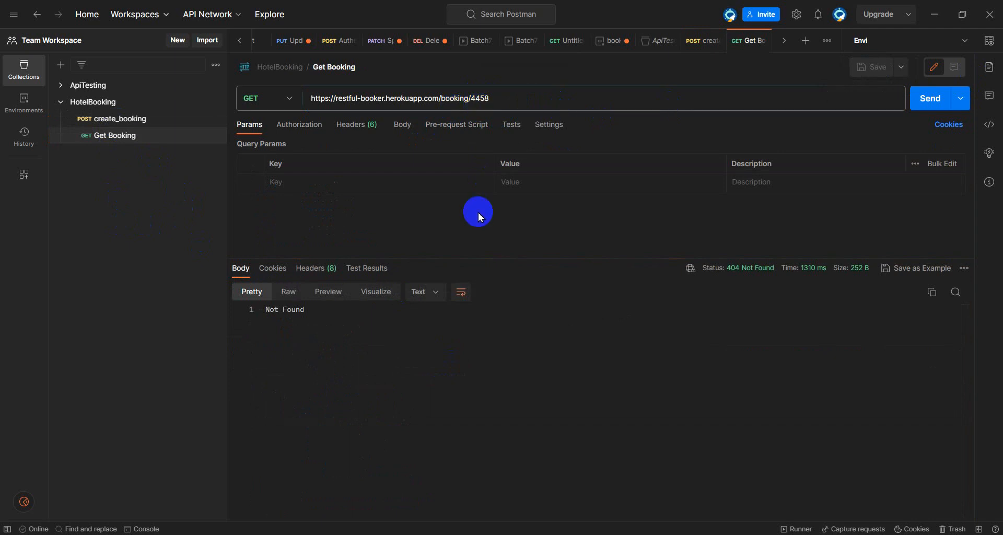
# - Recheck the bookingid in the create_booking response and send the request again to create a new booking
pyautogui.click(108, 120)
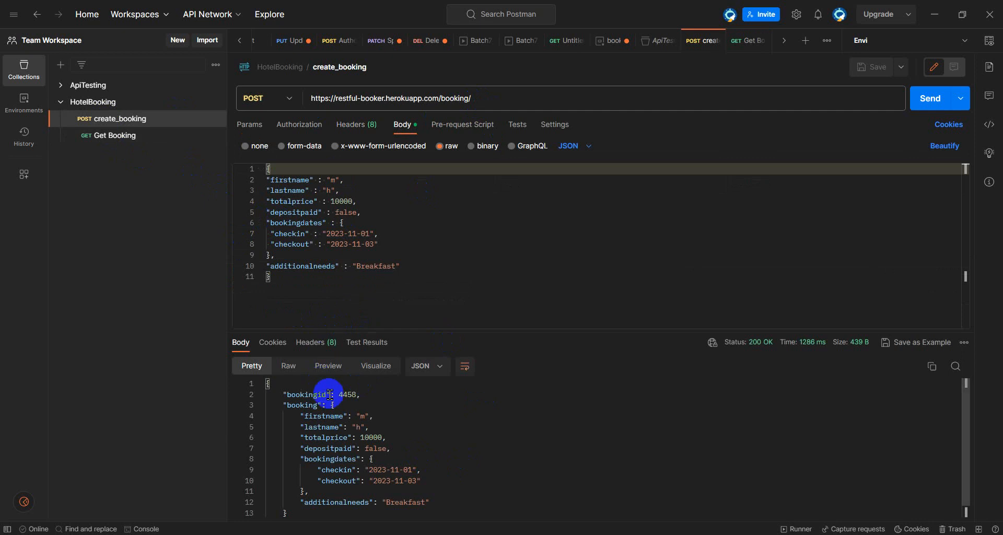
pyautogui.click(116, 136)
pyautogui.click(118, 121)
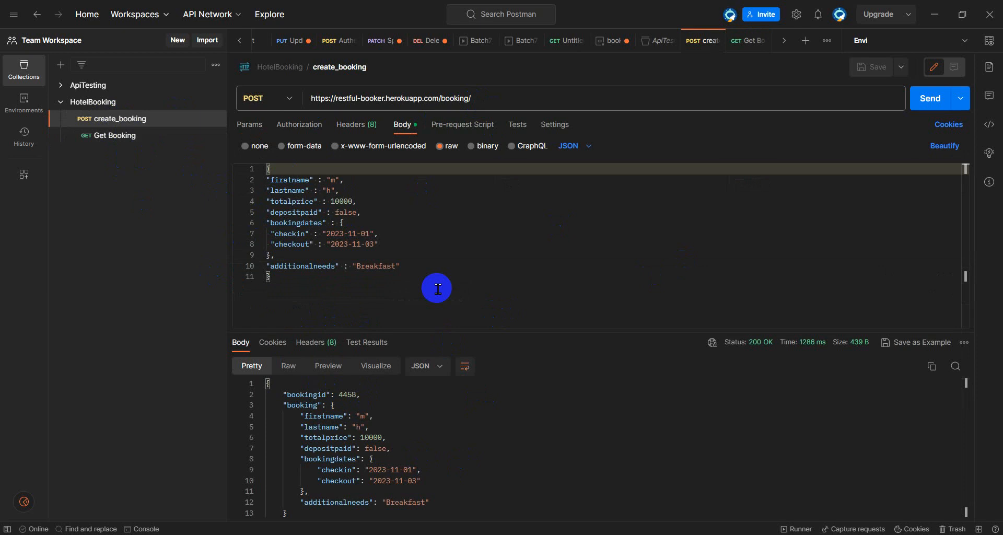
pyautogui.click(438, 289)
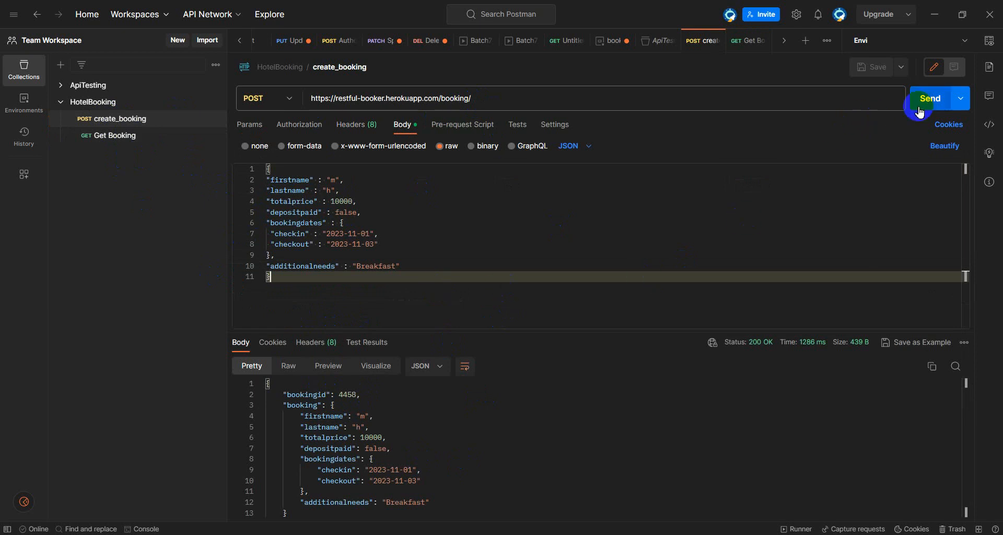
pyautogui.click(343, 395)
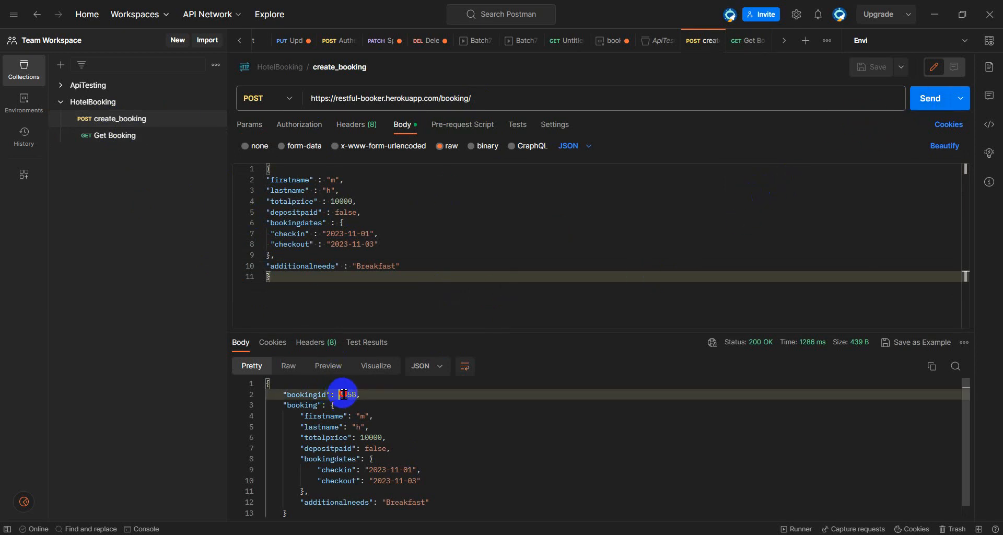
pyautogui.click(794, 201)
pyautogui.click(928, 98)
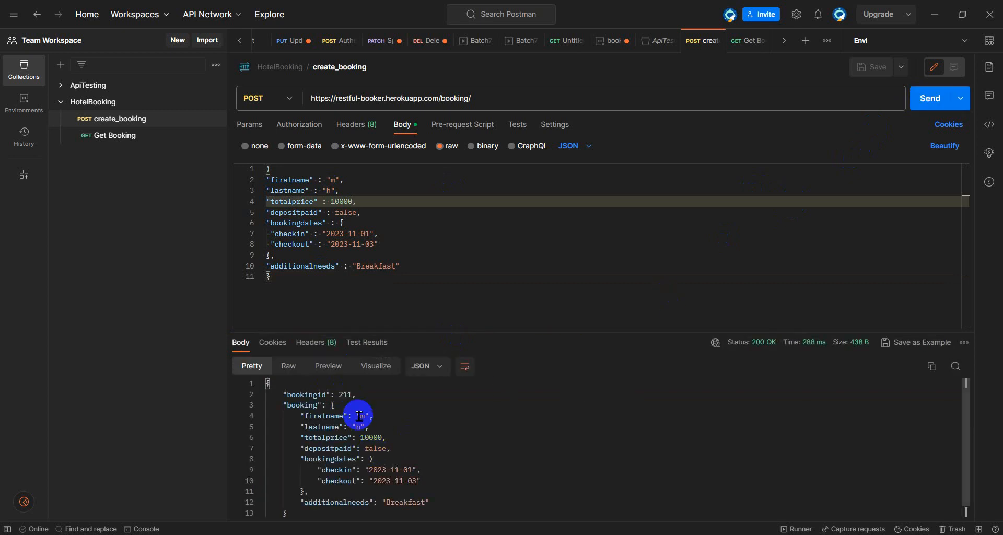
# - Replace the ID in the Get Booking URL with the bookingid from the latest create_booking response, save and send the request
pyautogui.click(111, 134)
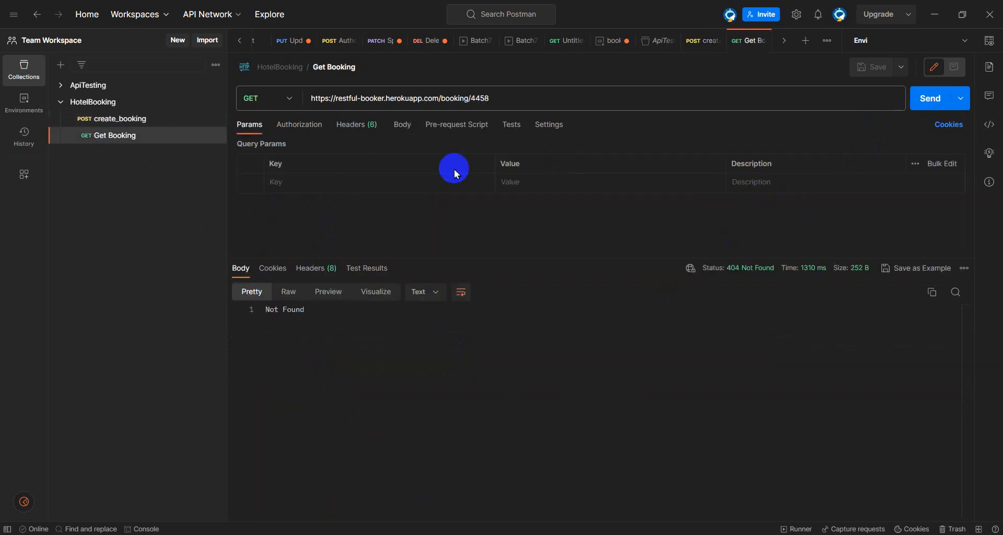
pyautogui.click(514, 100)
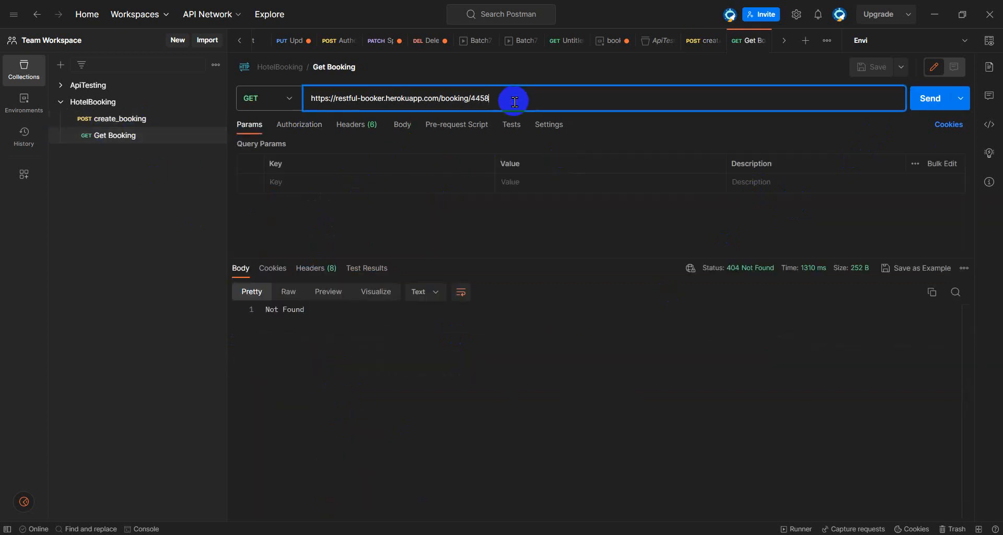
pyautogui.press('BackSpace')
pyautogui.press('BackSpace')
pyautogui.press('BackSpace')
pyautogui.write('211')
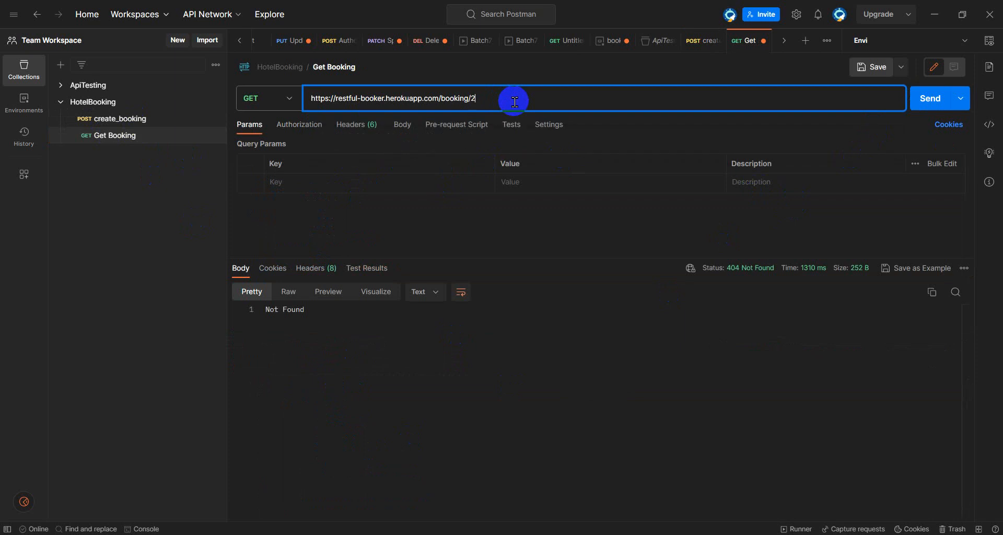
pyautogui.click(926, 98)
pyautogui.click(361, 351)
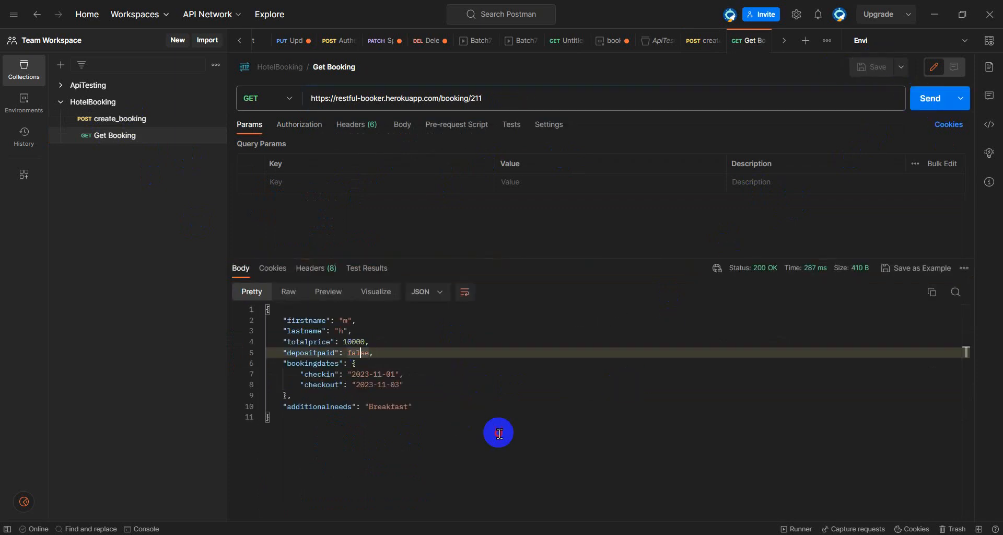
pyautogui.click(498, 431)
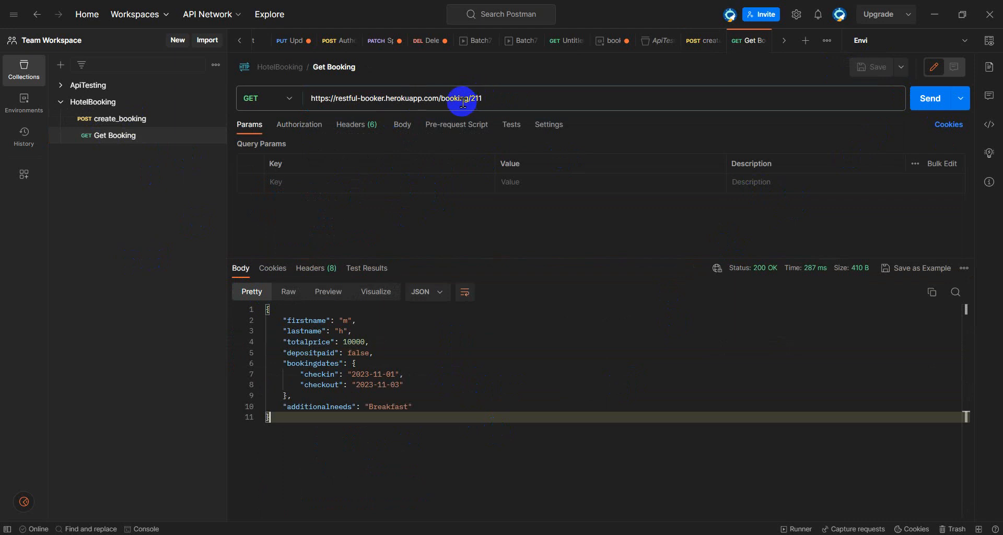
# - Switch to API Testing.pdf in Microsoft Edge and review the Base_Url and the Get Booking endpoint
pyautogui.moveTo(645, 530)
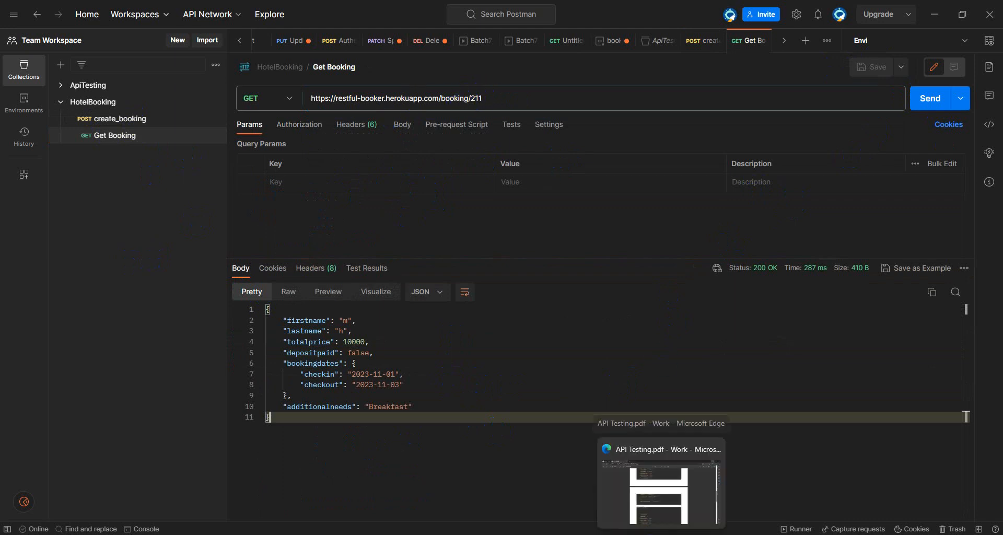
pyautogui.click(661, 486)
pyautogui.scroll(10, 376, 329)
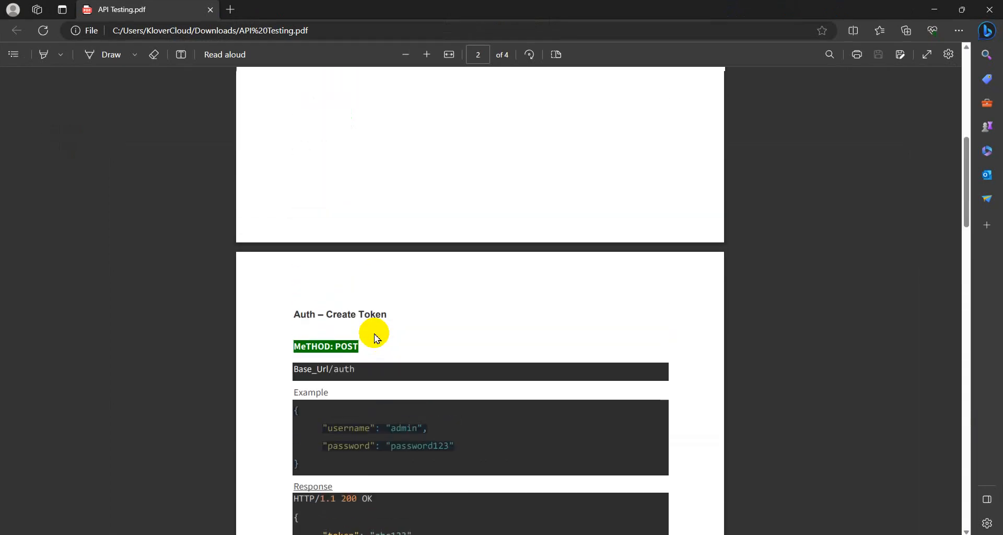
pyautogui.moveTo(334, 297); pyautogui.dragTo(299, 296)
pyautogui.scroll(10, 426, 263)
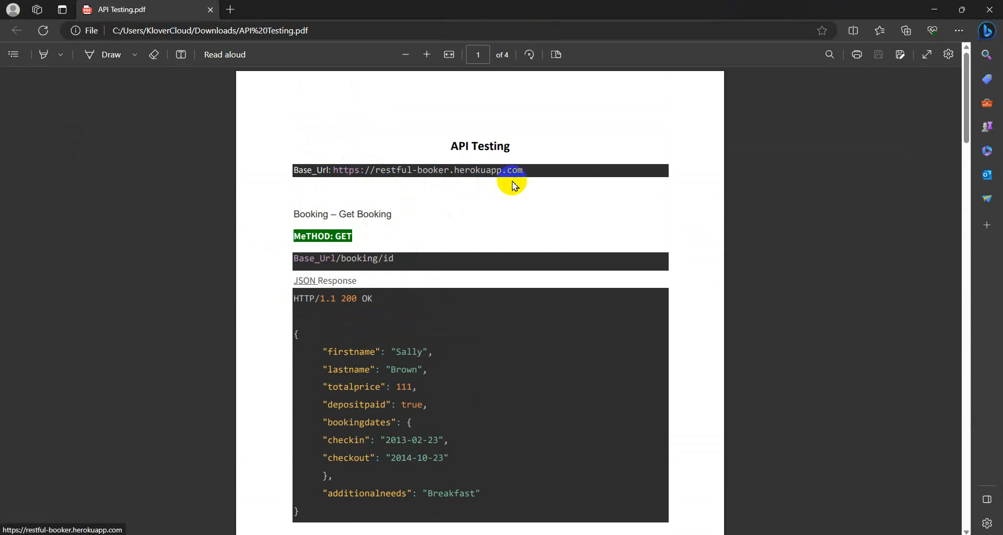
pyautogui.moveTo(340, 261)
pyautogui.mouseDown()
pyautogui.moveTo(397, 261)
pyautogui.moveTo(358, 263)
pyautogui.mouseUp()
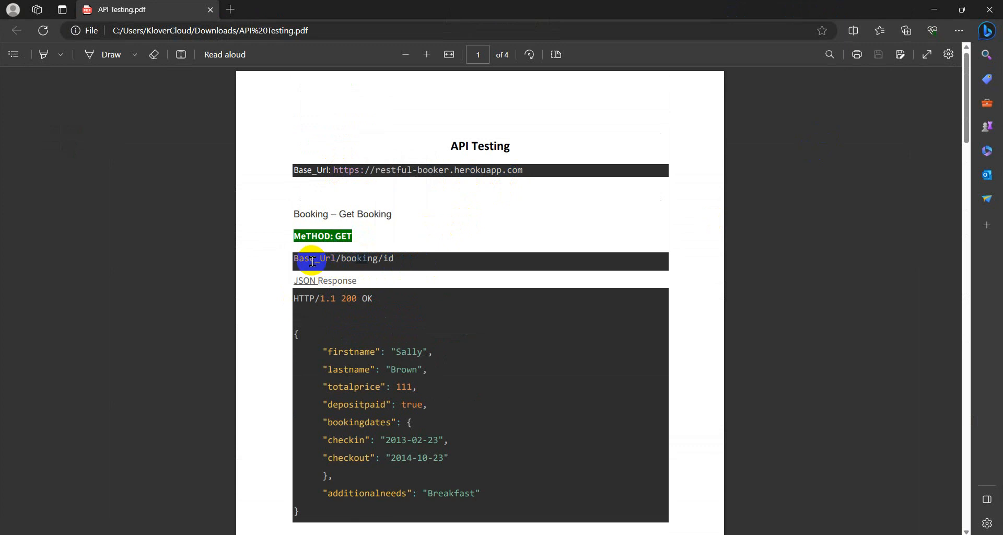
pyautogui.click(933, 6)
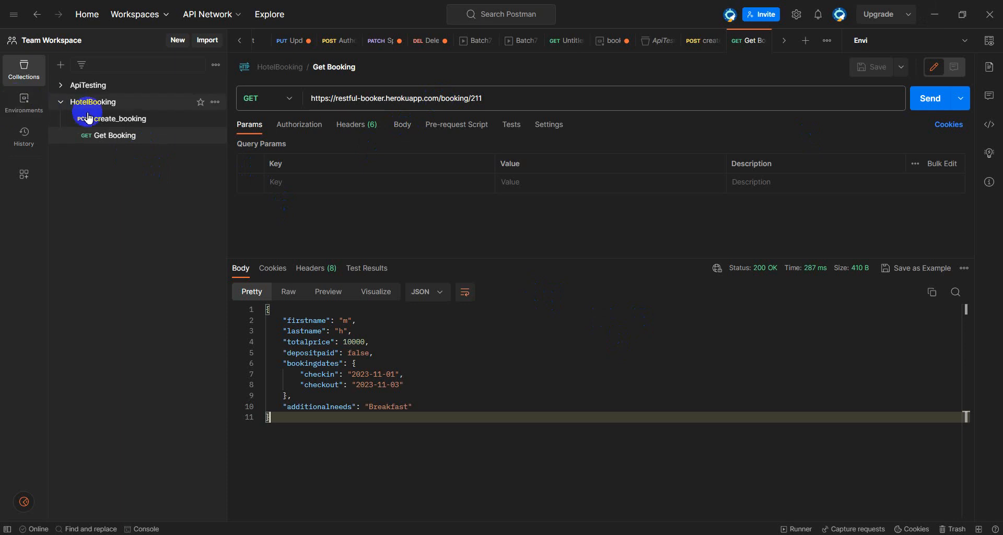
# - Back in Postman, create a new environment named "hotel booking"
pyautogui.click(11, 119)
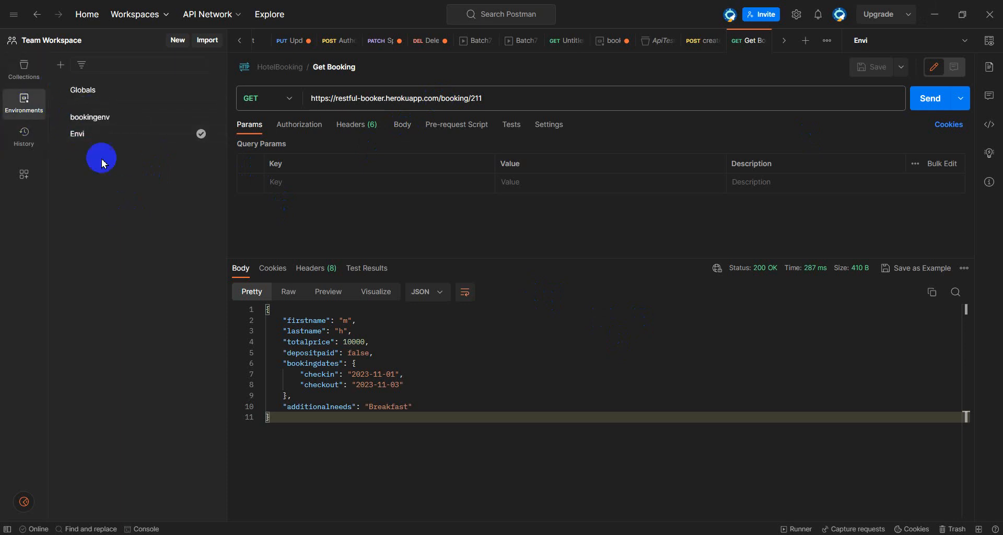
pyautogui.click(60, 65)
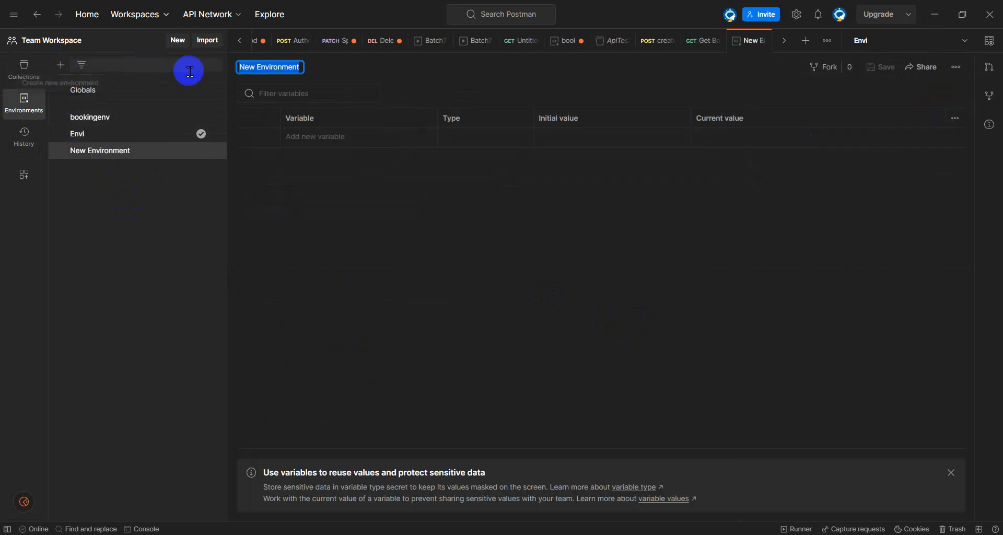
pyautogui.write('hotel booking')
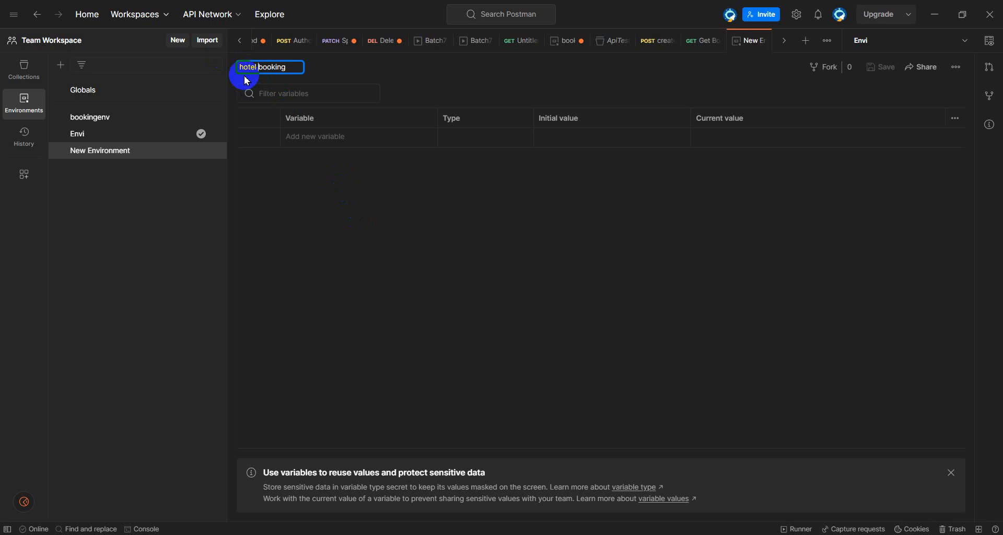
pyautogui.click(420, 216)
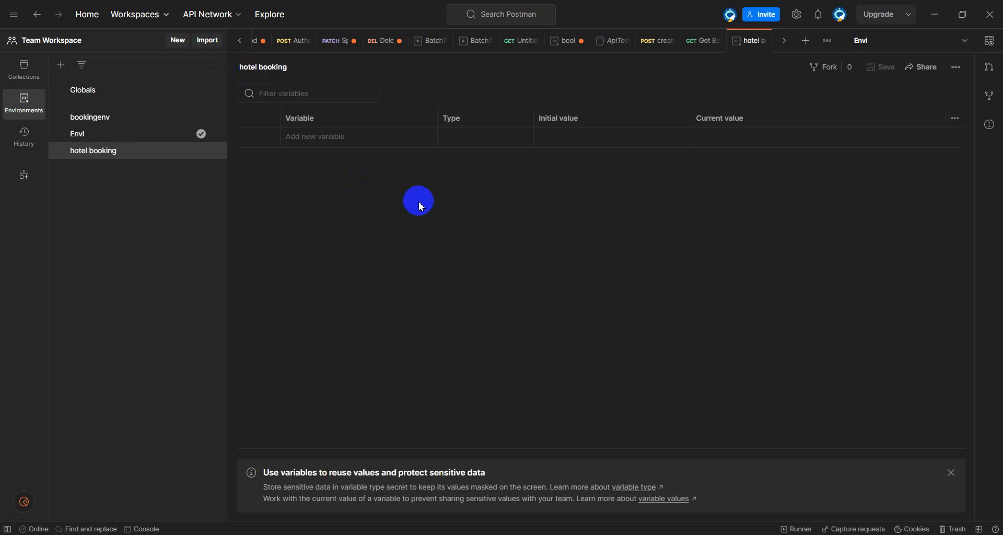
# - Add a variable named Base_url to the hotel booking environment and begin editing its initial value
pyautogui.click(324, 136)
pyautogui.write('Base_url')
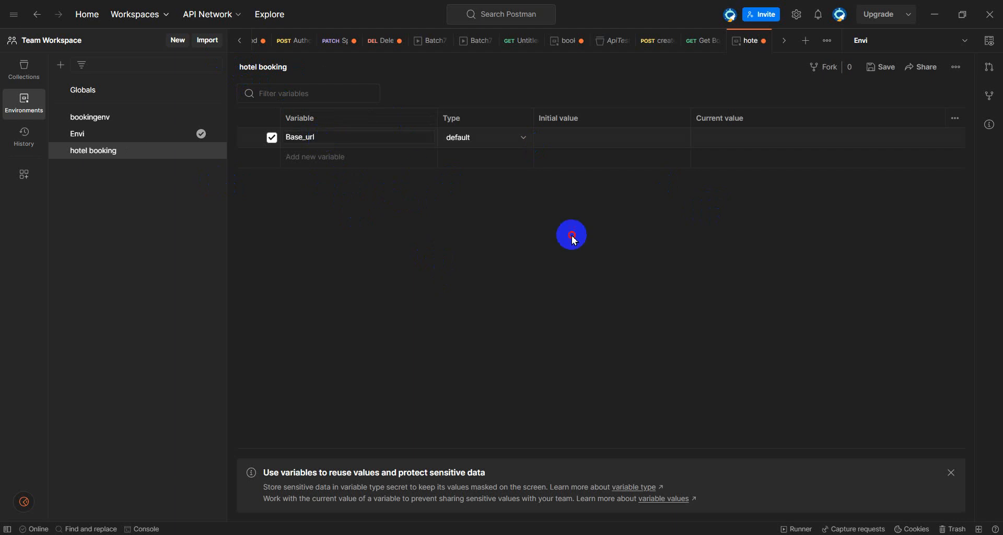
pyautogui.click(573, 235)
pyautogui.click(604, 142)
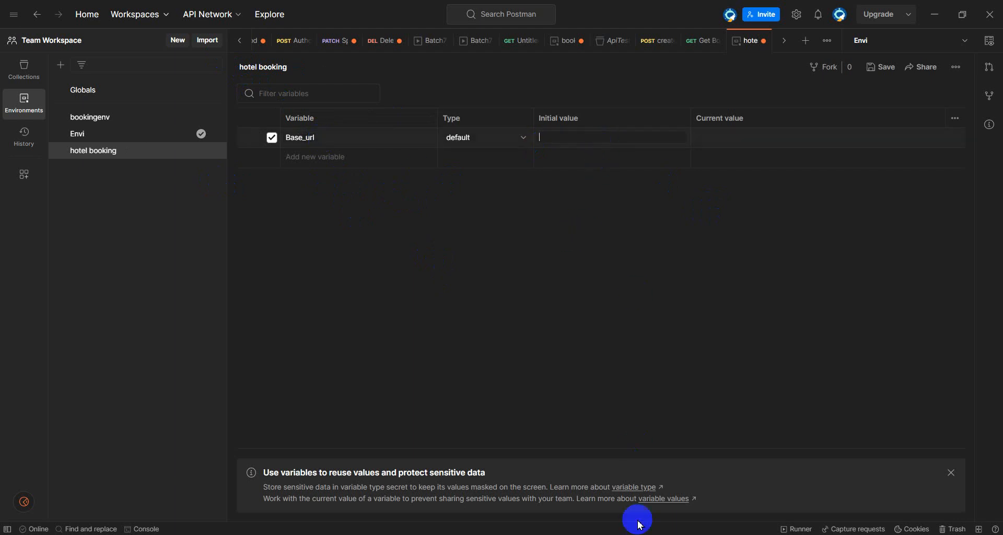
pyautogui.click(581, 534)
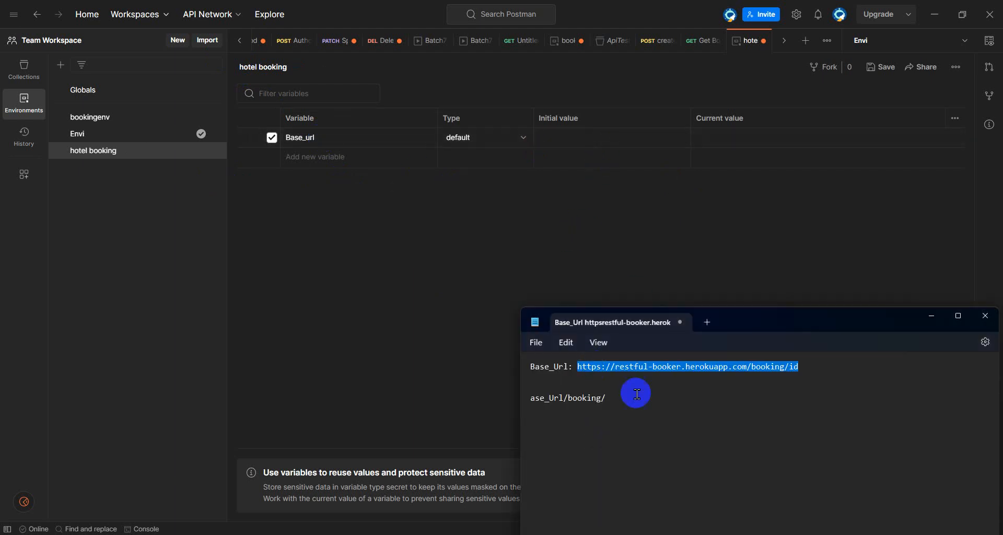
pyautogui.click(644, 393)
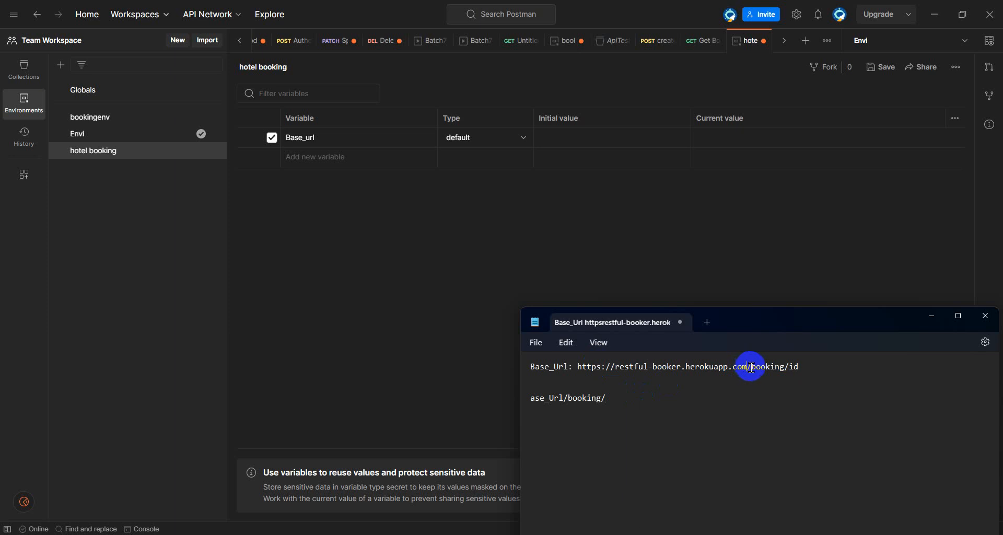
pyautogui.moveTo(751, 367); pyautogui.dragTo(573, 367)
pyautogui.click(664, 450)
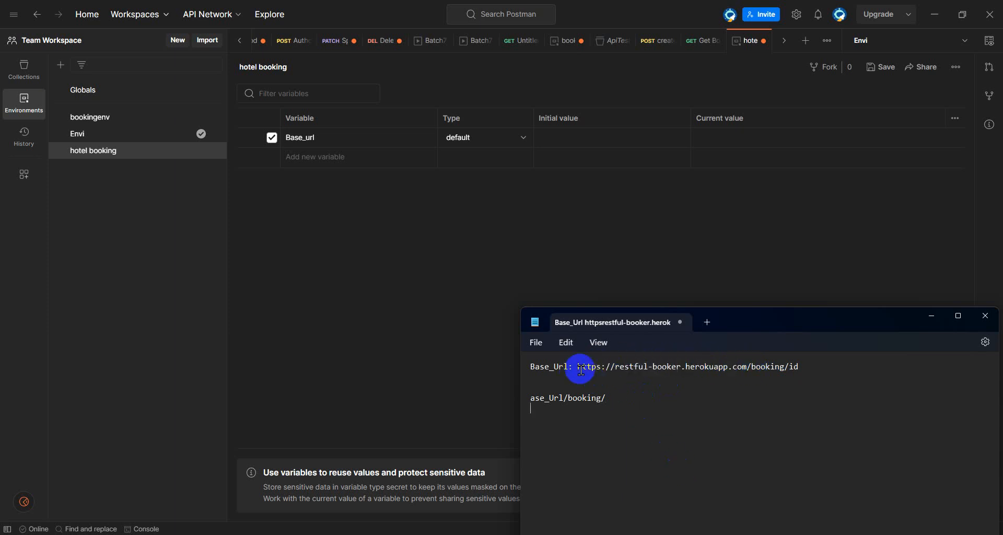
pyautogui.moveTo(577, 367); pyautogui.dragTo(751, 367)
pyautogui.hotkey('ctrl', 'c')
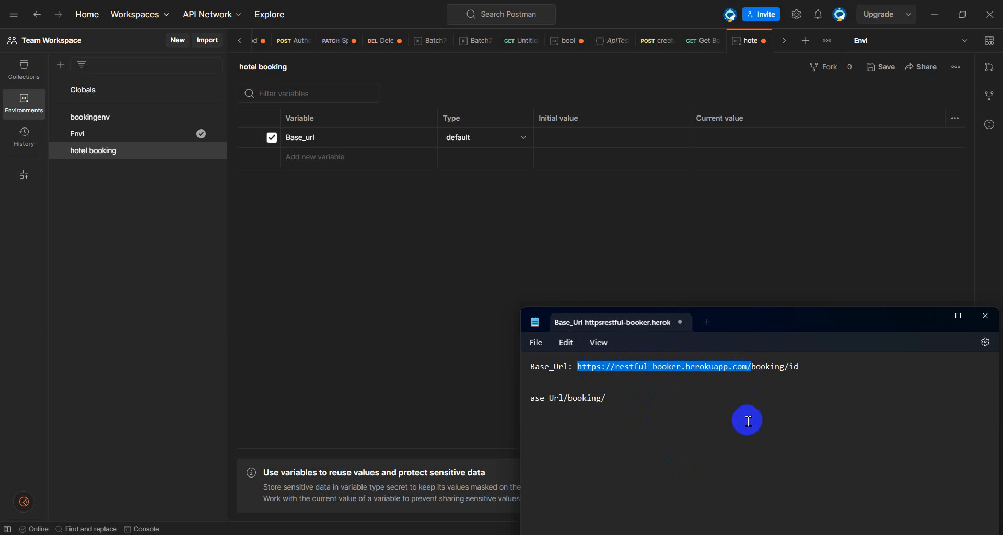
pyautogui.click(598, 145)
pyautogui.hotkey('ctrl', 'v')
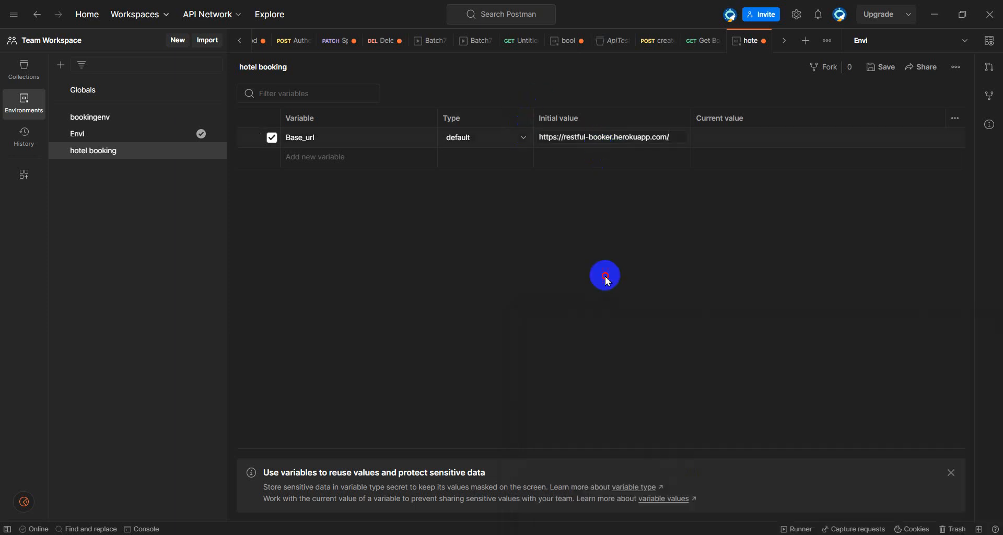
pyautogui.click(869, 78)
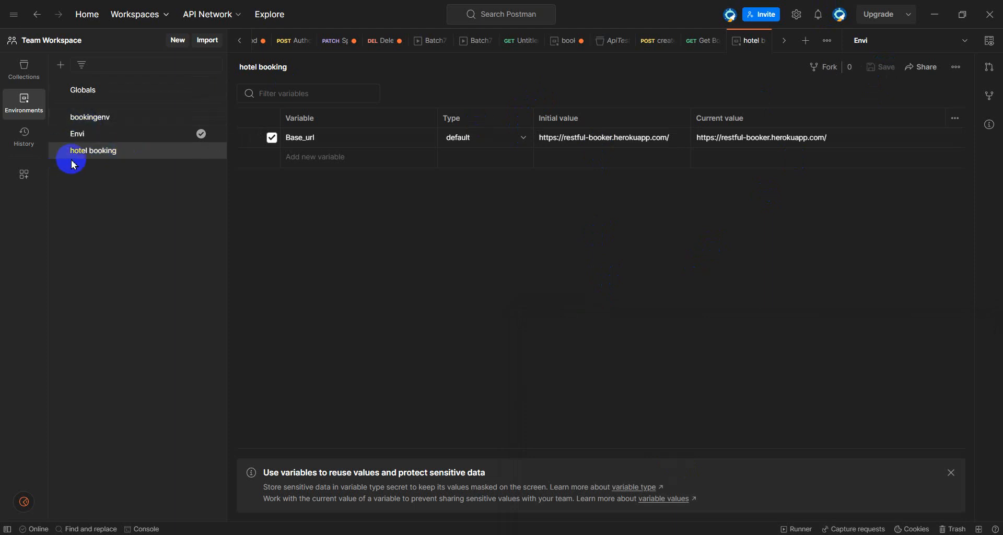
# - Open the Get Booking request in the HotelBooking collection and replace the host part of its URL with {{Base_url}}
pyautogui.click(21, 71)
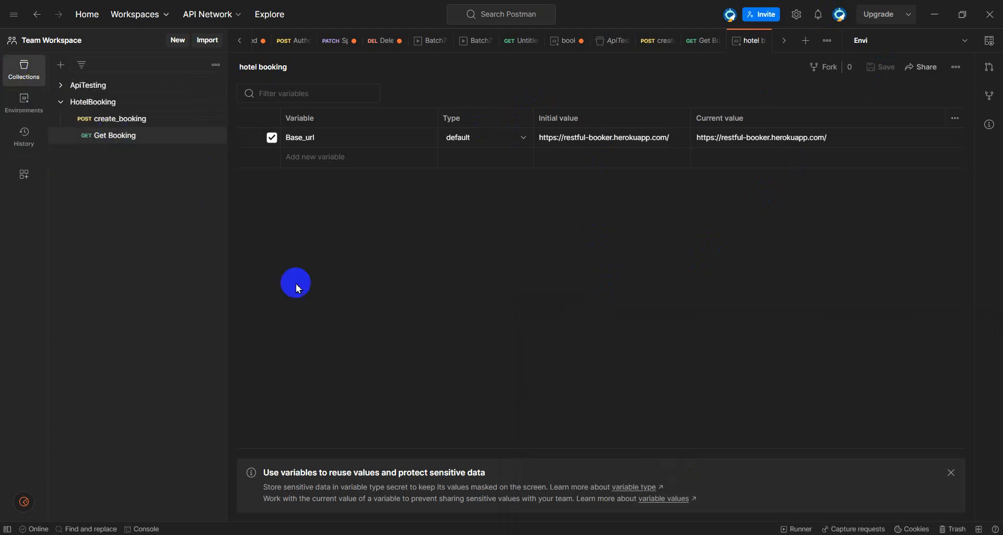
pyautogui.click(124, 139)
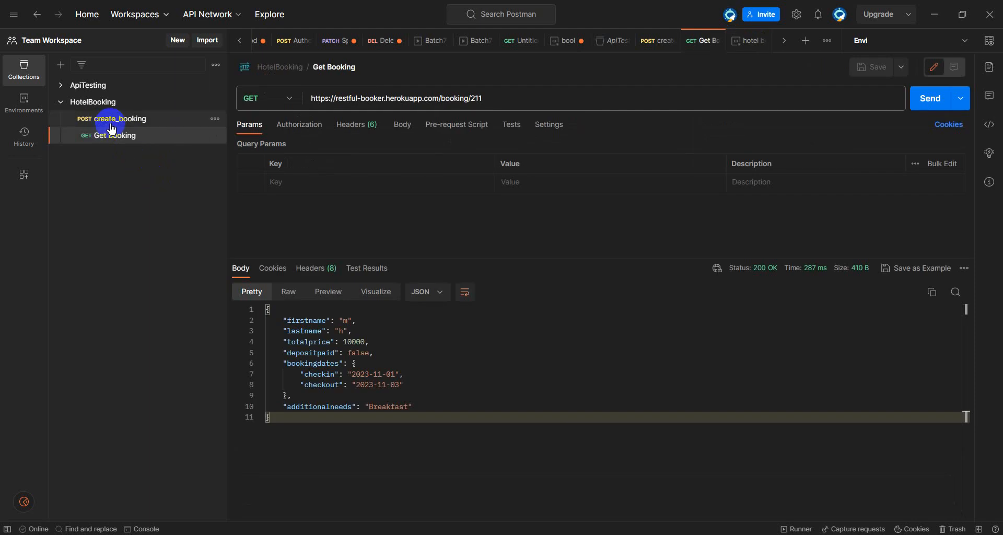
pyautogui.click(441, 99)
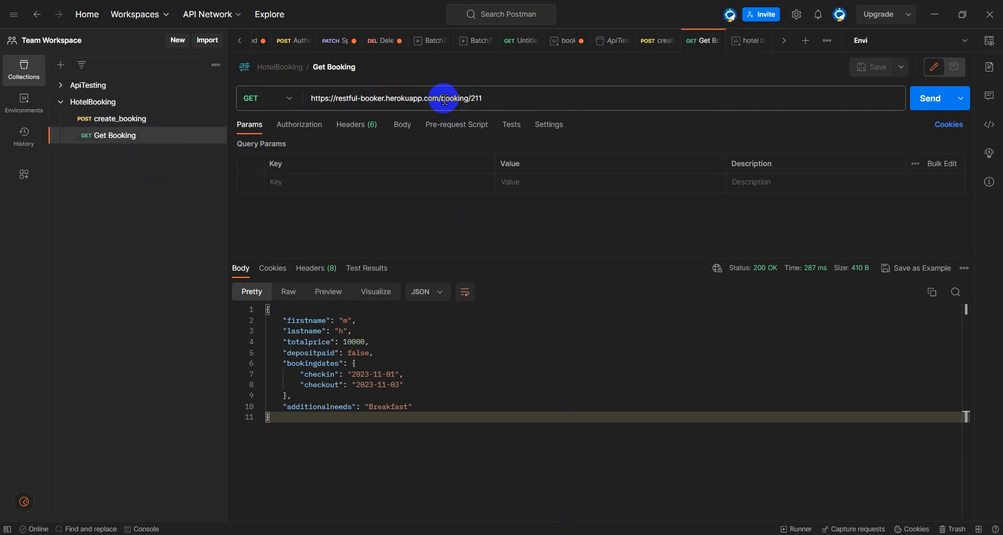
pyautogui.click(442, 97)
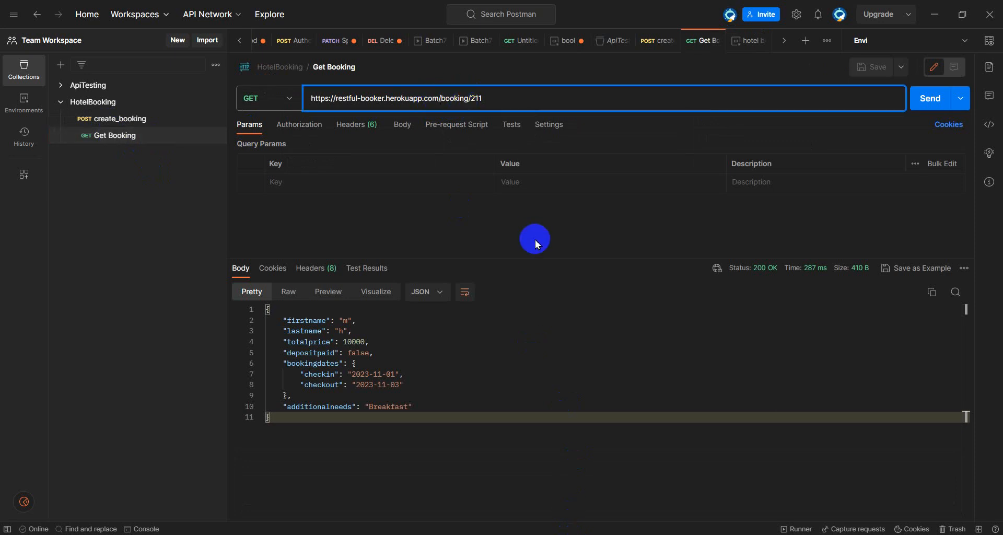
pyautogui.press('BackSpace')
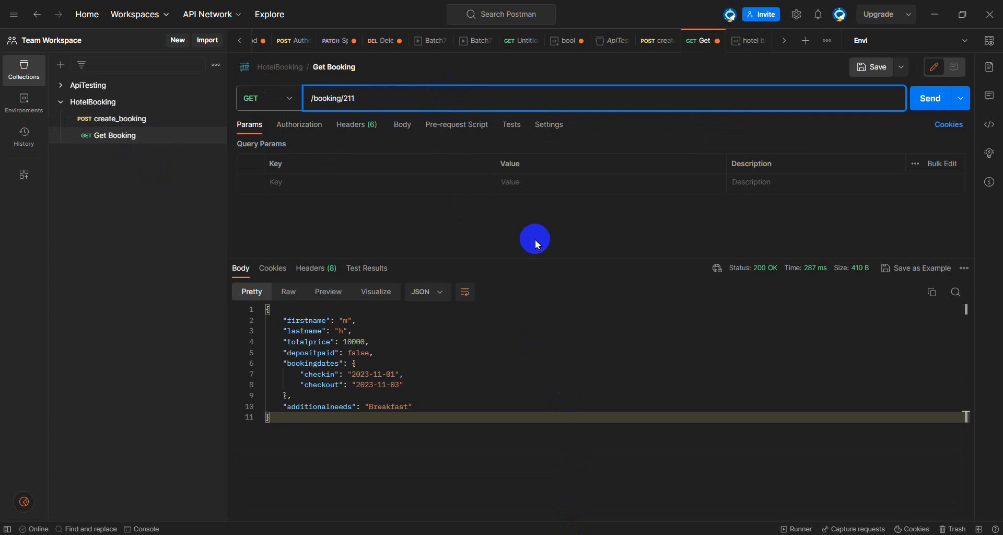
pyautogui.write('{{')
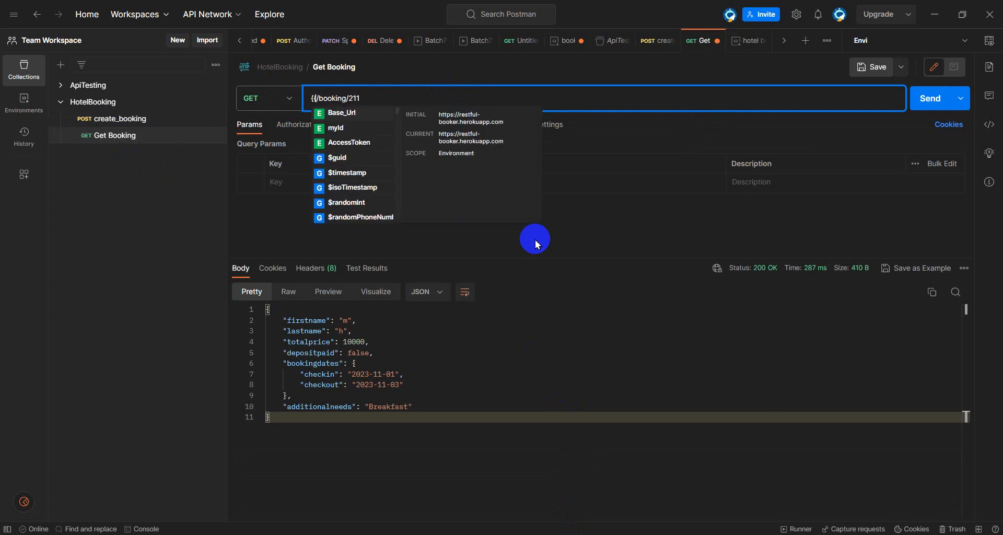
pyautogui.write('}}')
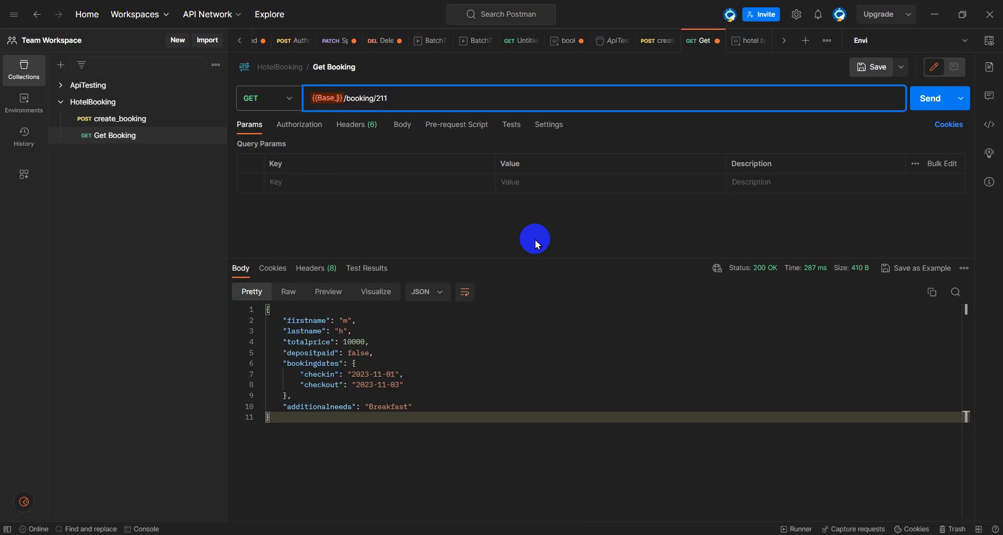
pyautogui.click(577, 214)
pyautogui.click(497, 94)
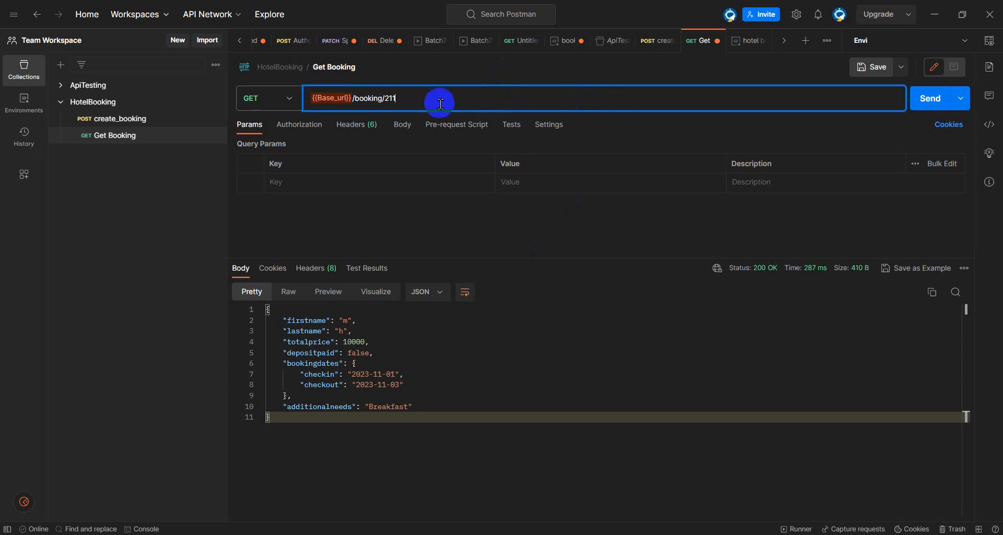
# - Save and send the Get Booking request, and check the {{Base_url}} variable in its URL
pyautogui.click(866, 71)
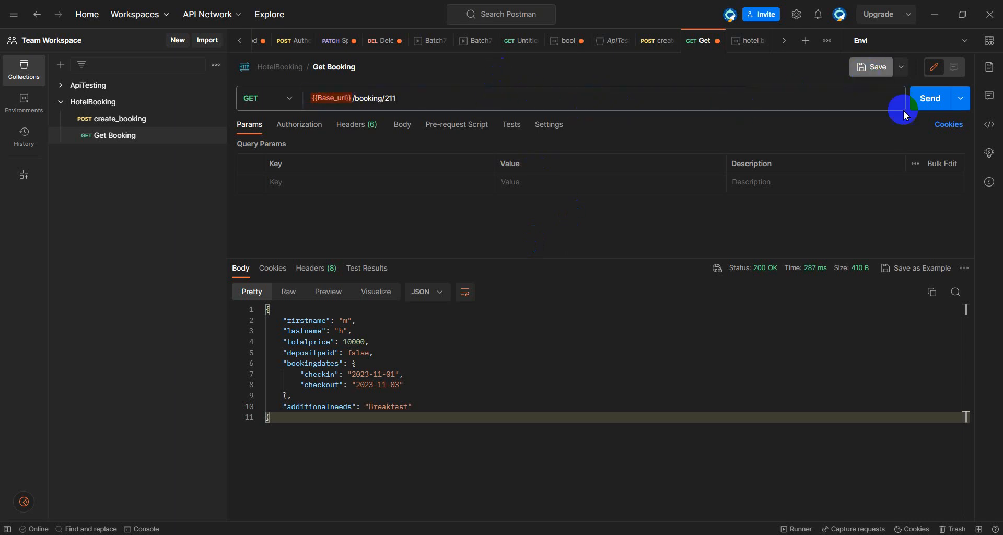
pyautogui.click(929, 103)
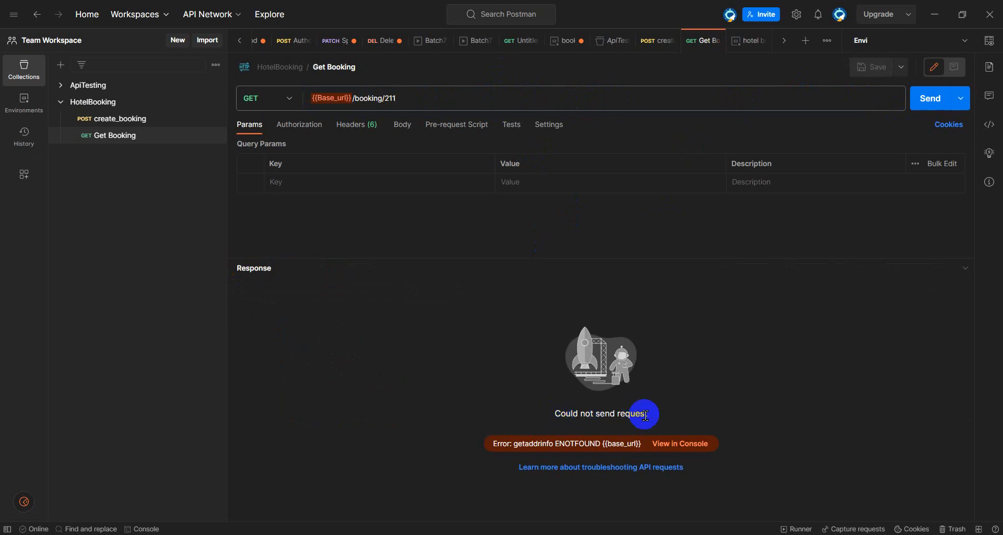
pyautogui.doubleClick(328, 97)
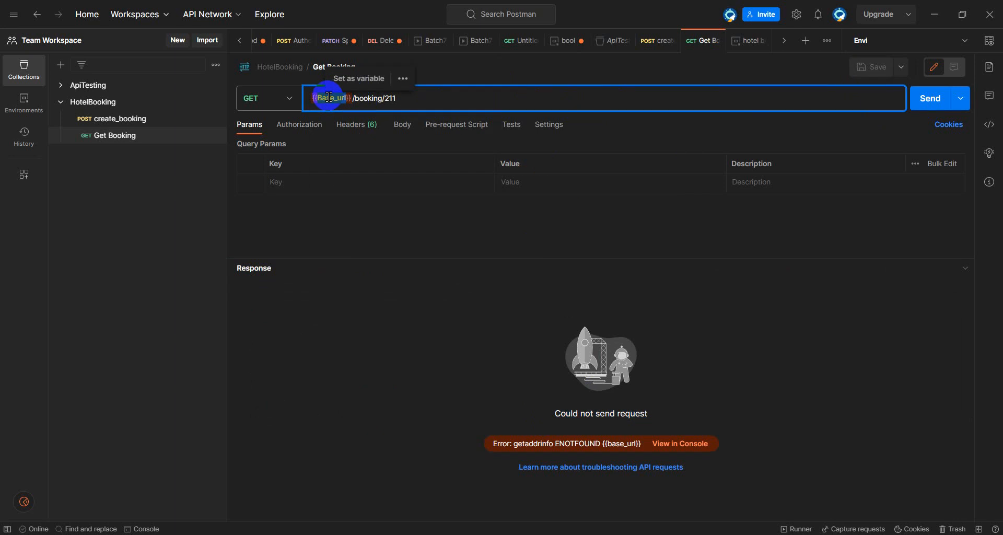
pyautogui.click(328, 98)
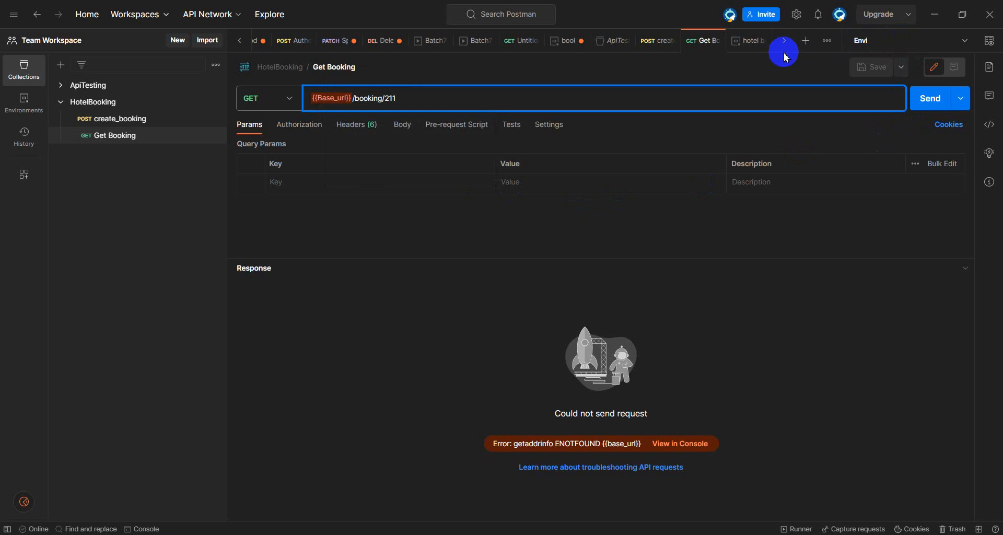
# - Set hotel booking as the active environment and inspect how {{Base_url}} resolves in the request URL
pyautogui.click(962, 41)
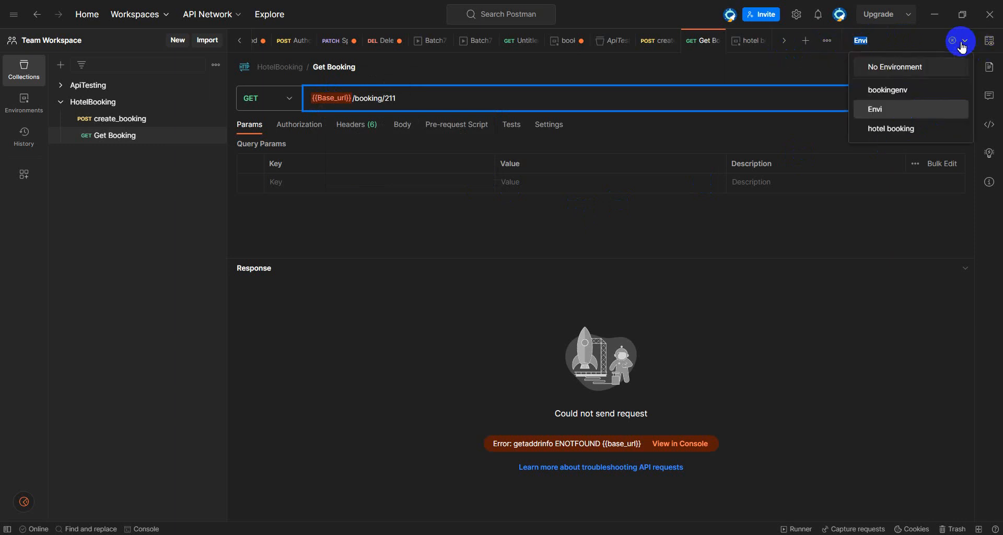
pyautogui.click(894, 129)
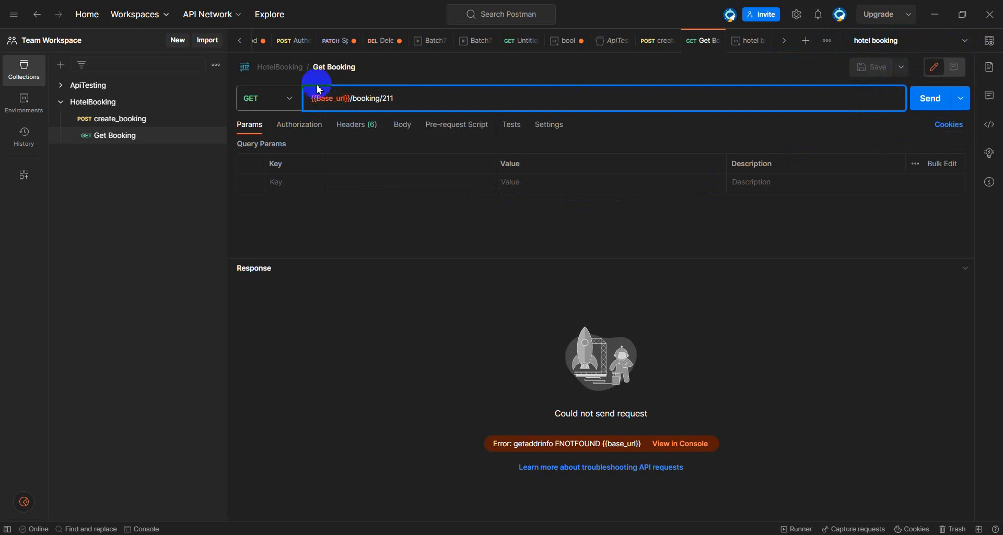
pyautogui.moveTo(331, 97)
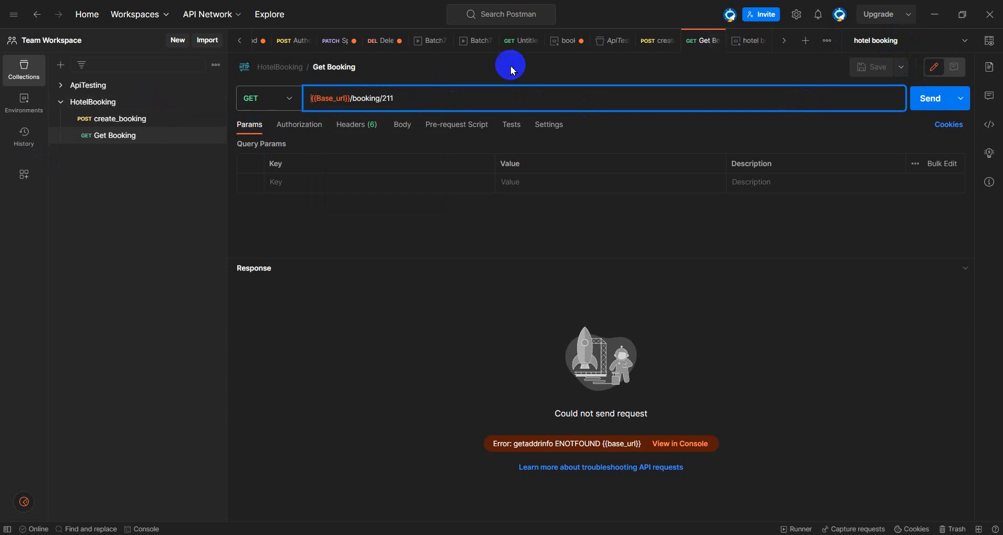
# - Review the environments list and the selectable environments, keeping hotel booking as the active one
pyautogui.click(60, 103)
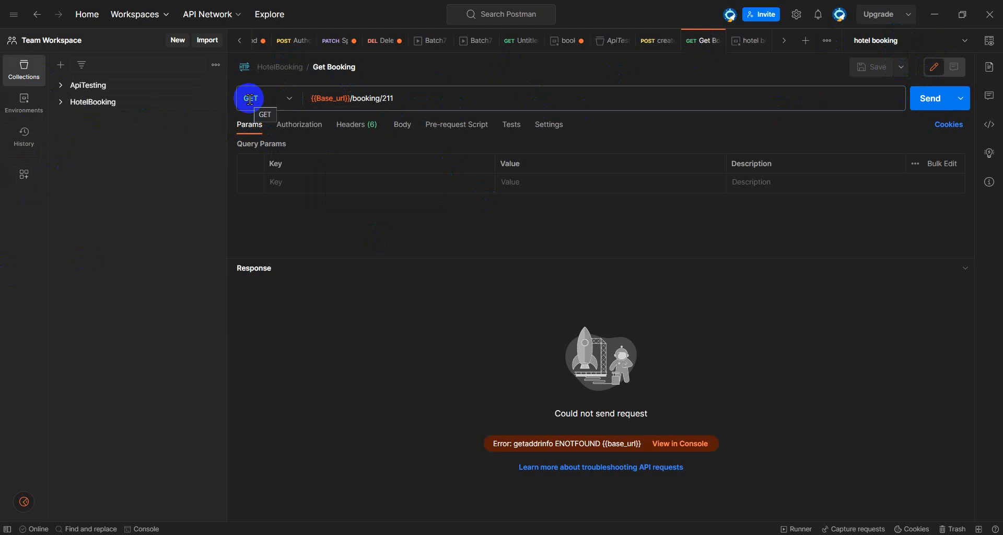
pyautogui.click(24, 102)
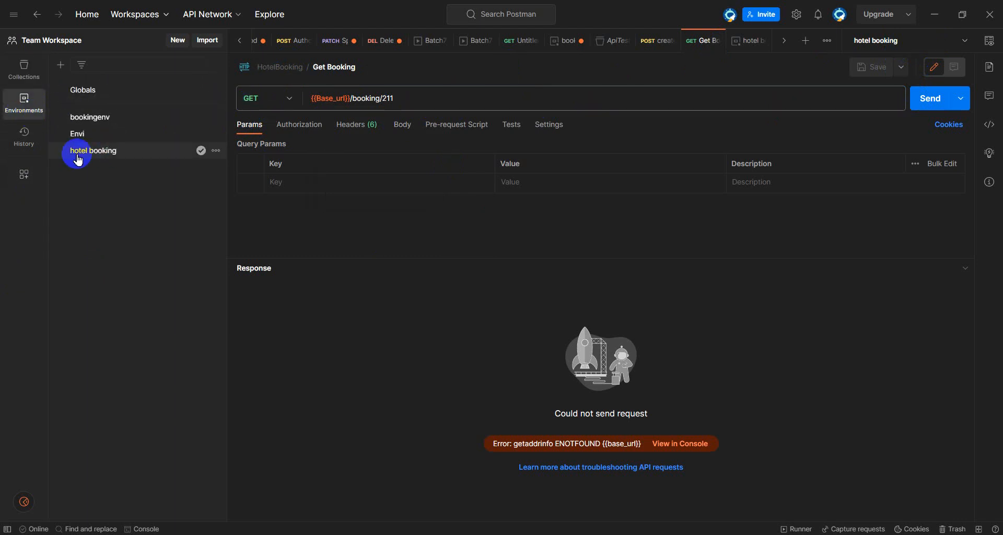
pyautogui.click(903, 40)
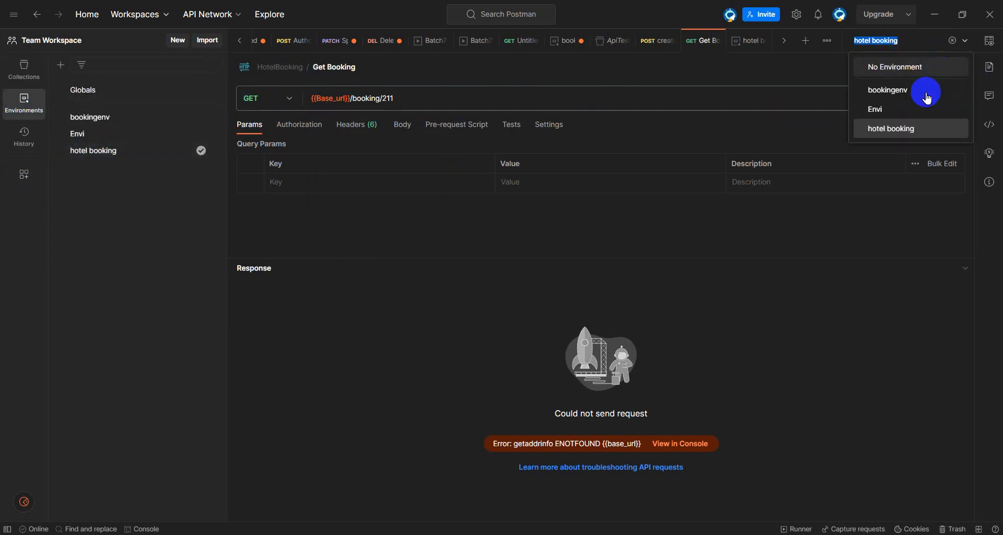
pyautogui.click(748, 66)
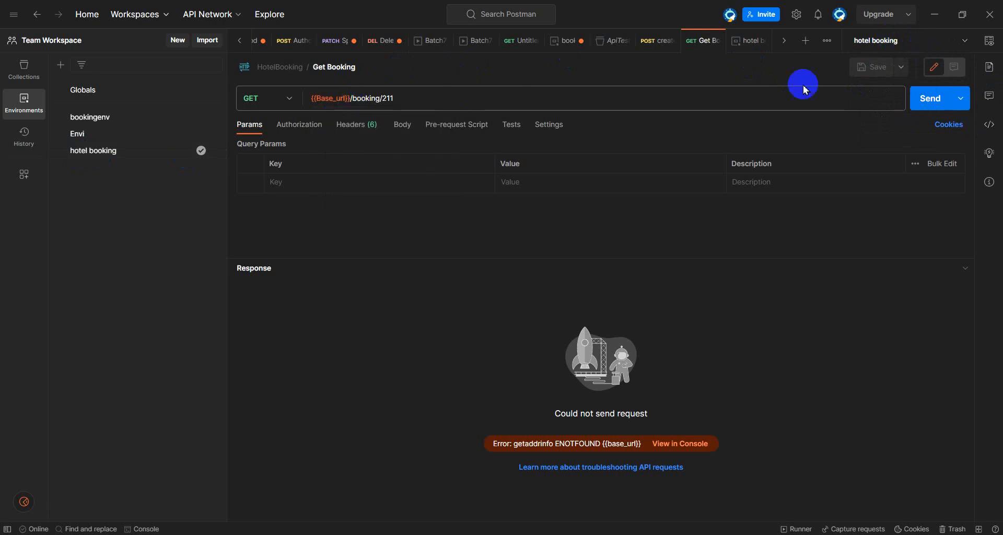
pyautogui.click(961, 42)
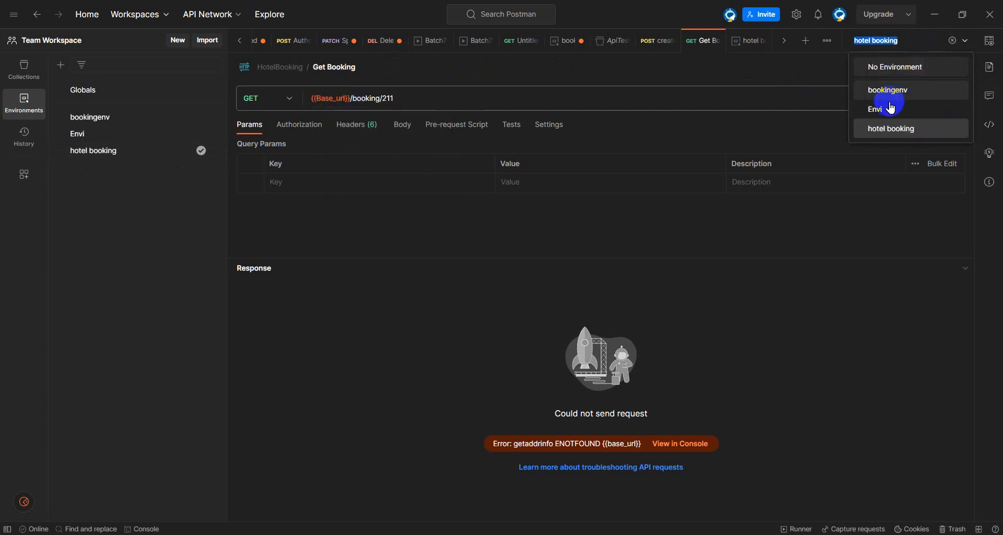
pyautogui.click(860, 126)
# - Delete the variable from the Get Booking URL, reinsert the suggested Base_url environment variable before /booking/211, and save the request
pyautogui.click(355, 99)
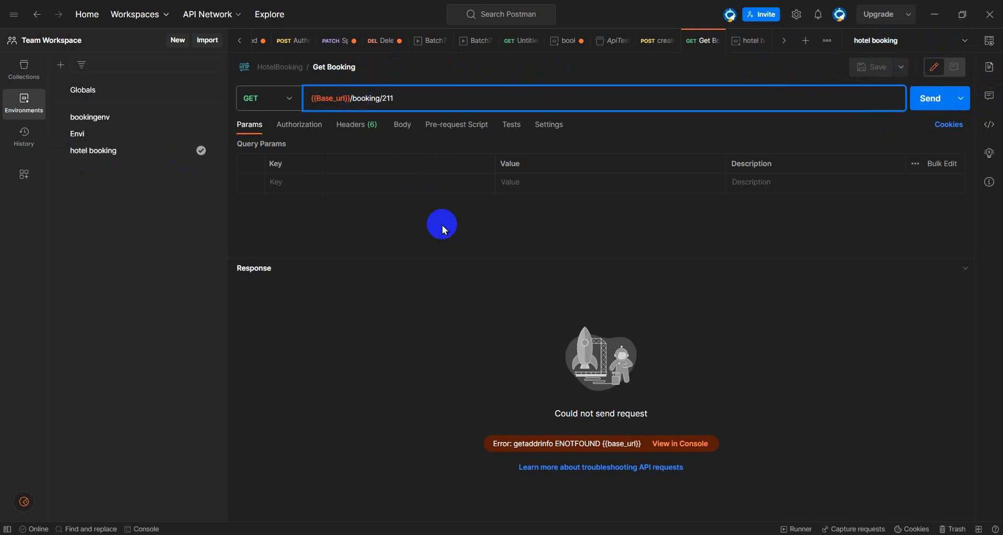
pyautogui.press('BackSpace')
pyautogui.press('BackSpace')
pyautogui.press('BackSpace')
pyautogui.press('BackSpace')
pyautogui.press('BackSpace')
pyautogui.press('BackSpace')
pyautogui.press('BackSpace')
pyautogui.press('BackSpace')
pyautogui.press('BackSpace')
pyautogui.press('BackSpace')
pyautogui.press('BackSpace')
pyautogui.press('BackSpace')
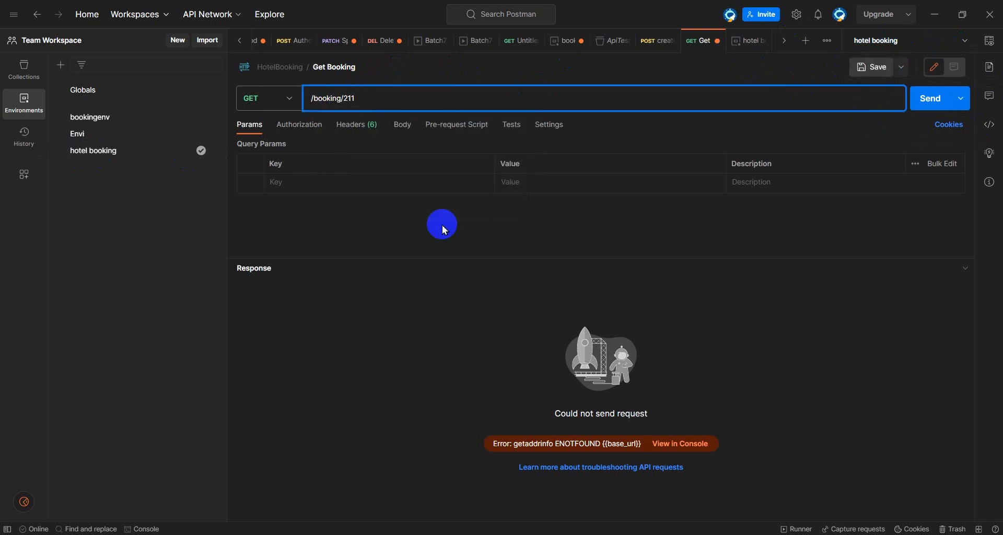
pyautogui.write('{{')
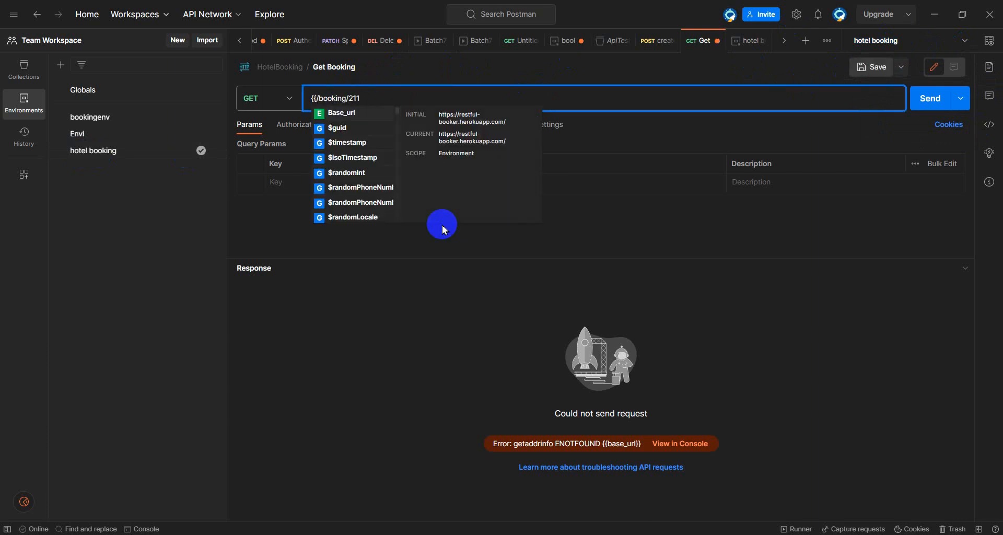
pyautogui.click(349, 120)
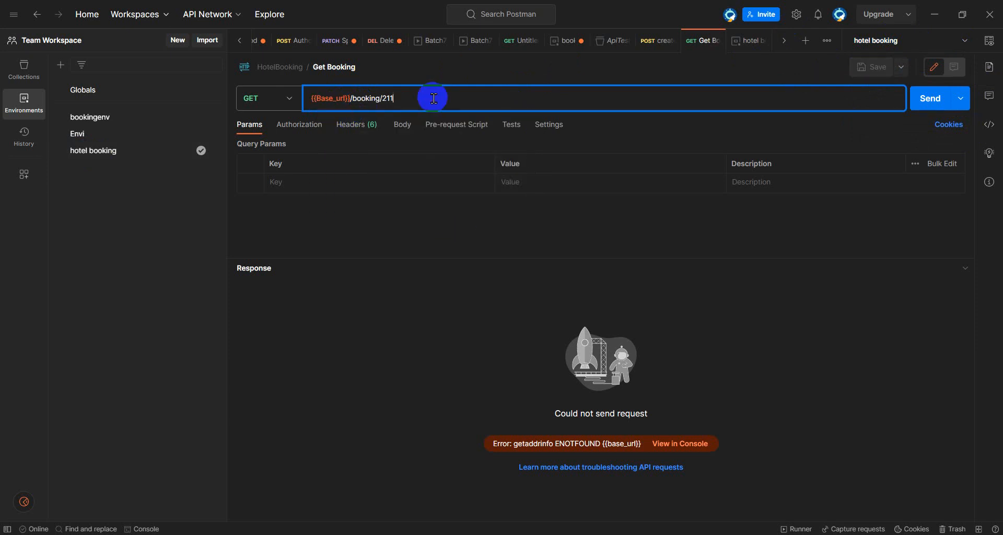
pyautogui.click(867, 69)
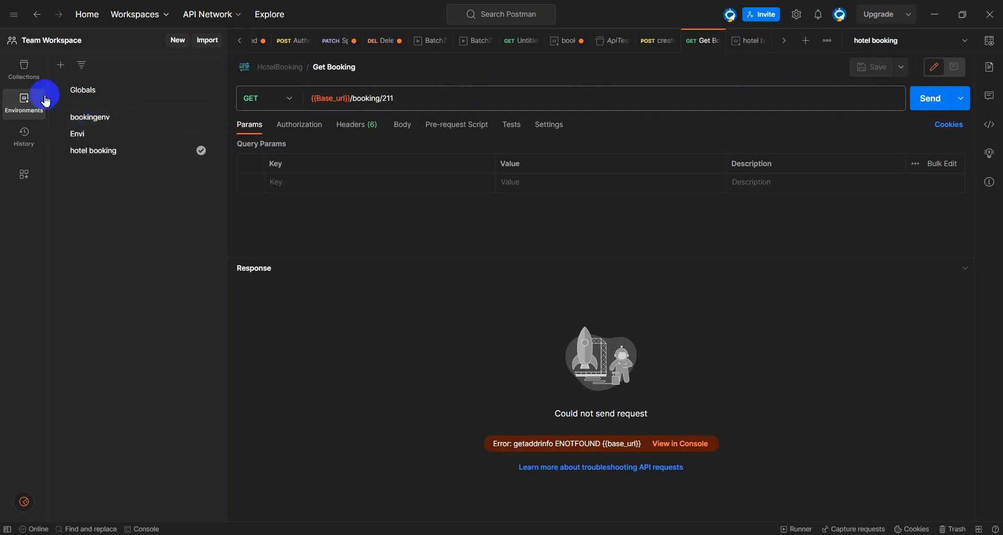
# - Return to the collections, expand HotelBooking and reopen the Get Booking request
pyautogui.click(24, 68)
pyautogui.click(62, 103)
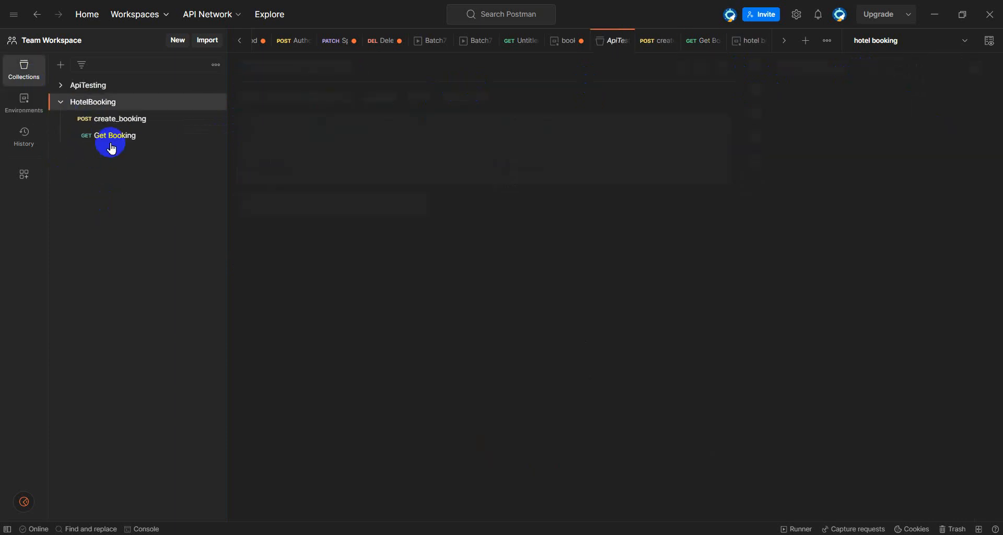
pyautogui.click(110, 137)
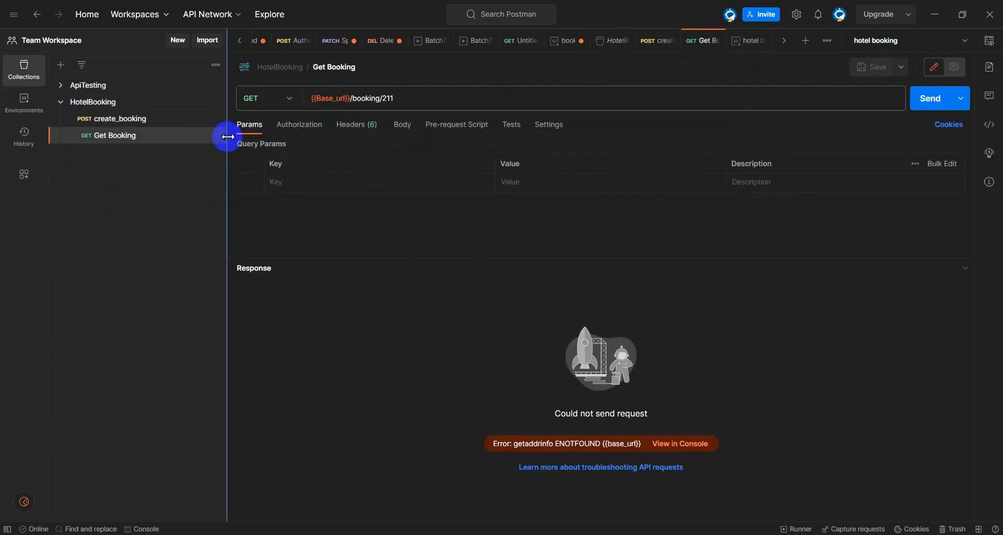
# - Replace the host in the create_booking request URL with the Base_url environment variable before /booking/ and save the request
pyautogui.click(151, 128)
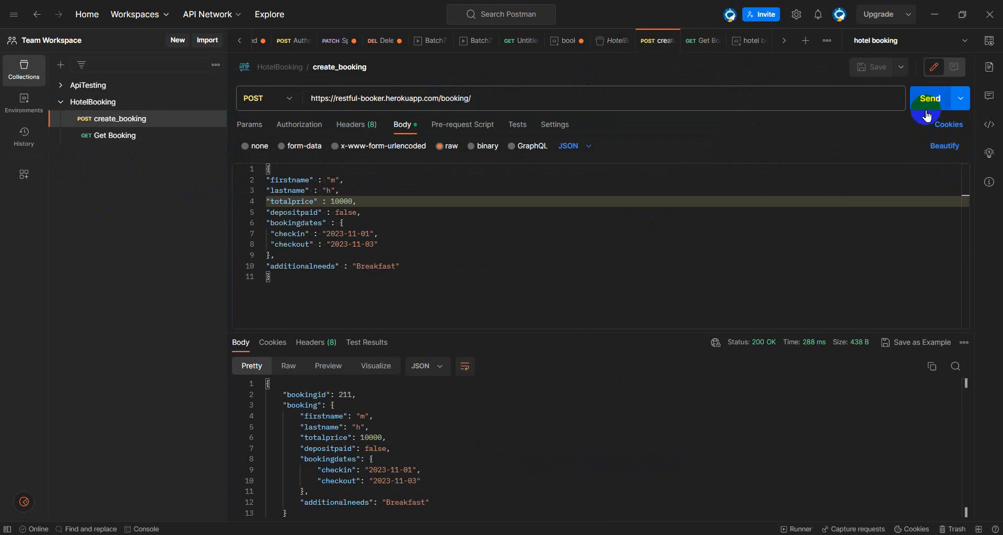
pyautogui.click(440, 100)
pyautogui.press('BackSpace')
pyautogui.press('BackSpace')
pyautogui.press('BackSpace')
pyautogui.press('BackSpace')
pyautogui.press('BackSpace')
pyautogui.press('BackSpace')
pyautogui.press('BackSpace')
pyautogui.press('BackSpace')
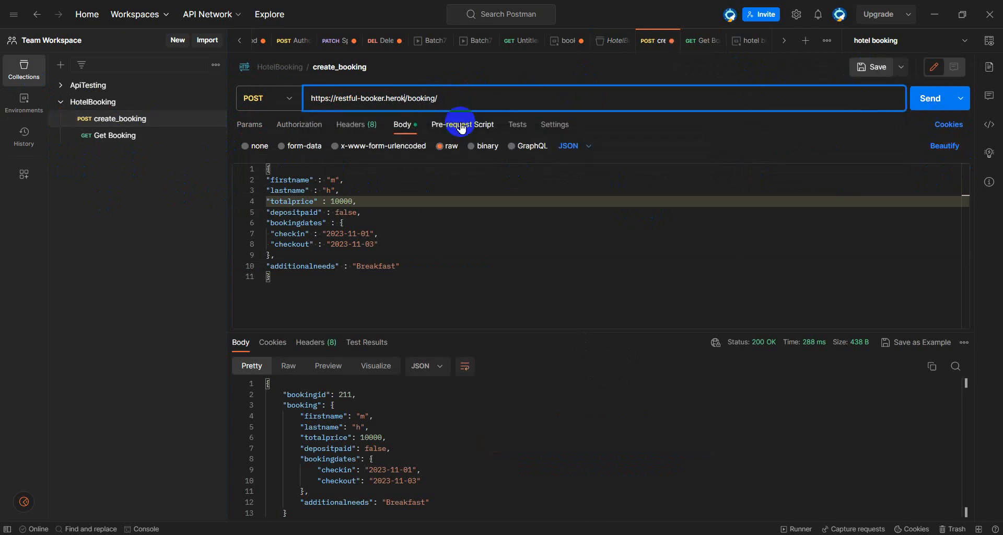
pyautogui.press('BackSpace')
pyautogui.press('BackSpace')
pyautogui.press('BackSpace')
pyautogui.press('BackSpace')
pyautogui.press('BackSpace')
pyautogui.press('BackSpace')
pyautogui.press('BackSpace')
pyautogui.press('BackSpace')
pyautogui.press('BackSpace')
pyautogui.press('BackSpace')
pyautogui.press('BackSpace')
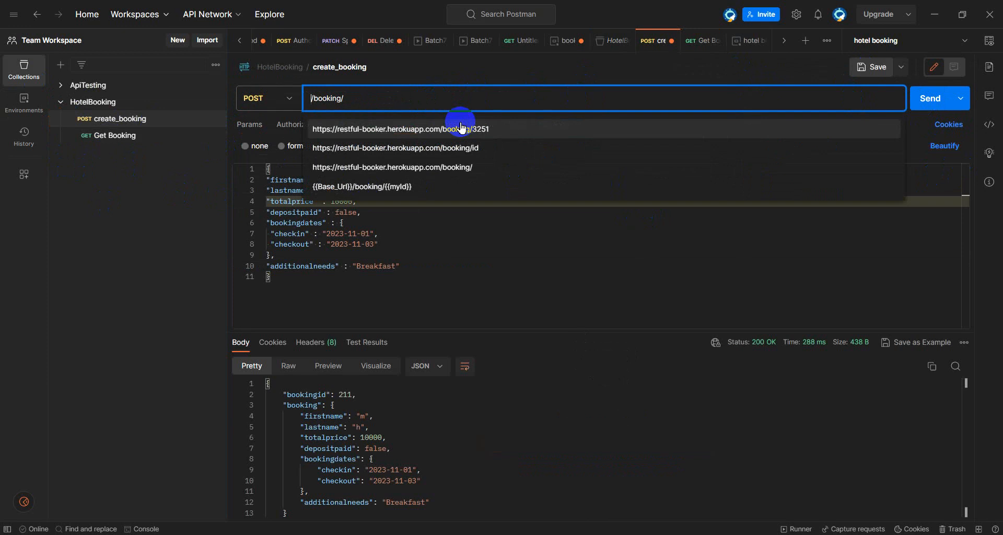
pyautogui.write('{')
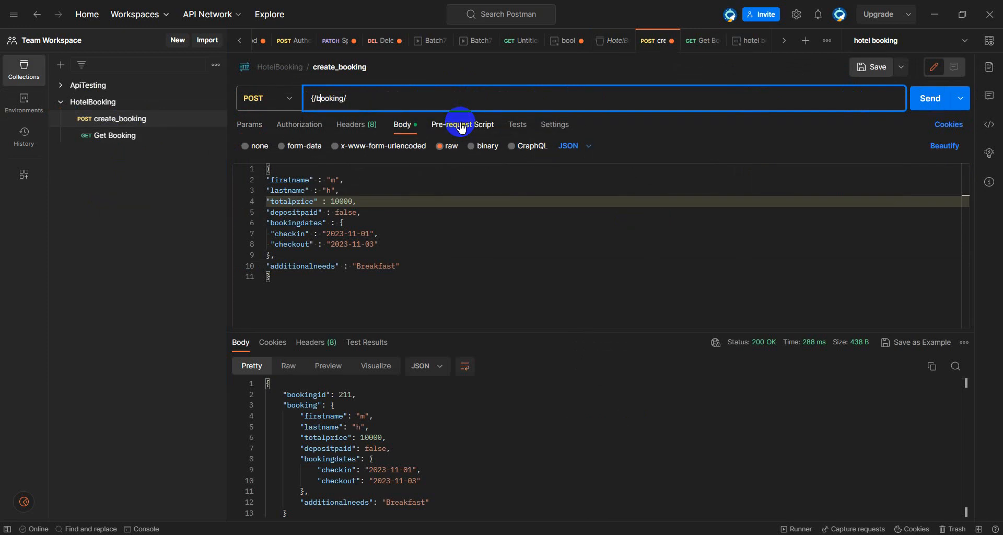
pyautogui.write('{')
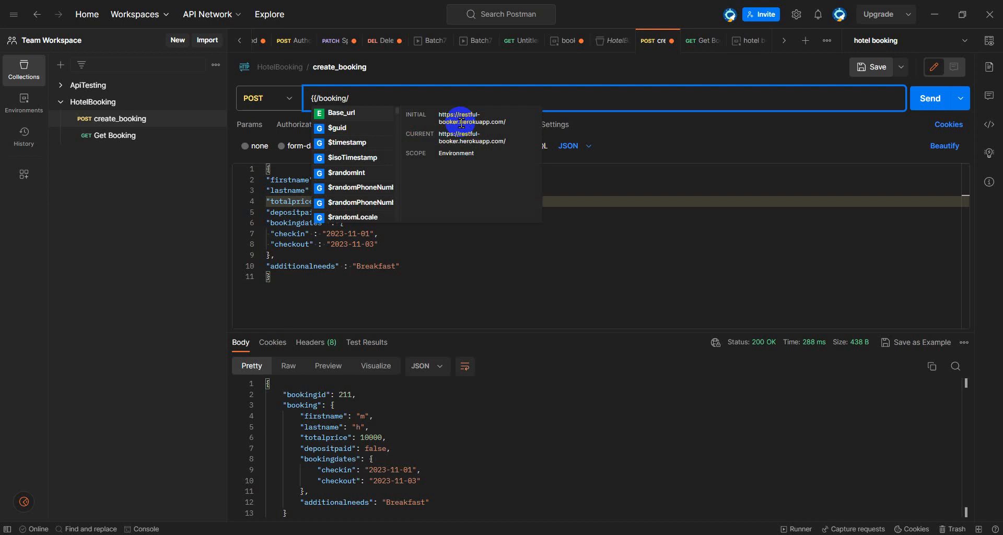
pyautogui.click(358, 120)
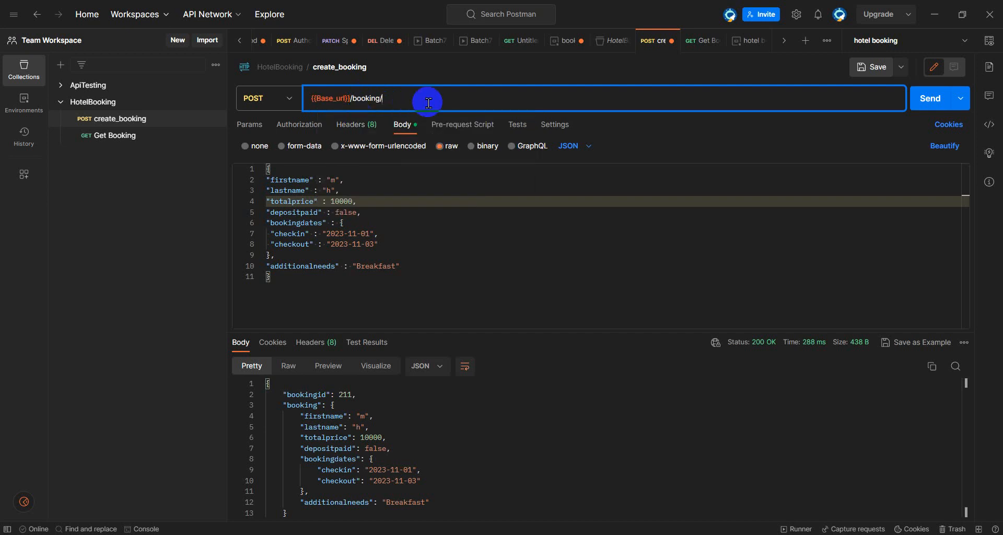
pyautogui.click(856, 77)
# - Send the create_booking request several times and inspect how {{Base_url}} resolves in its URL
pyautogui.click(925, 107)
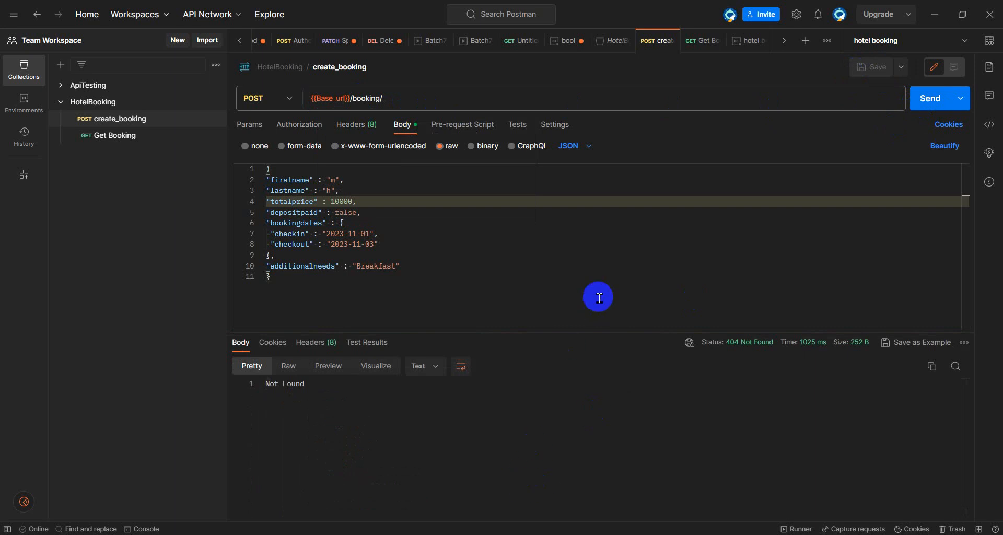
pyautogui.click(939, 105)
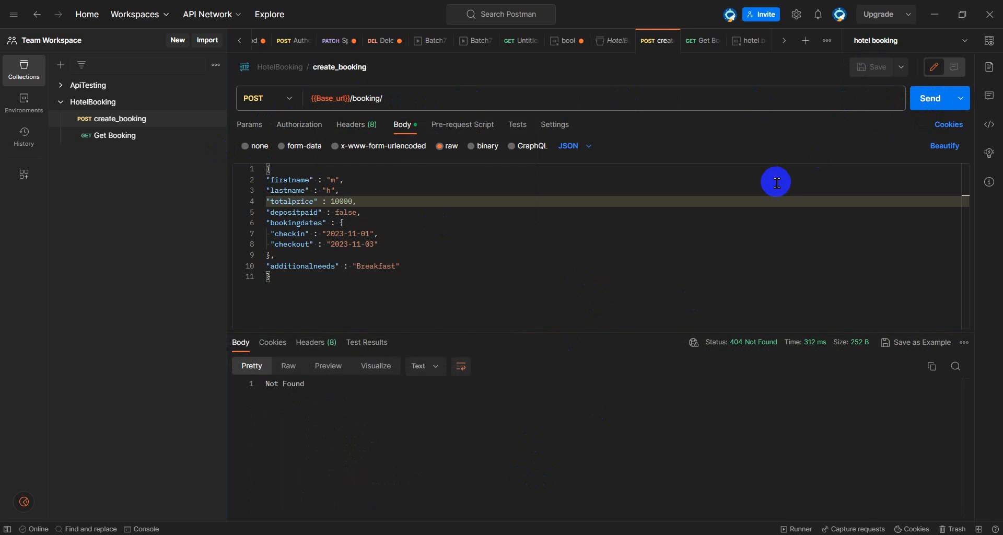
pyautogui.click(535, 277)
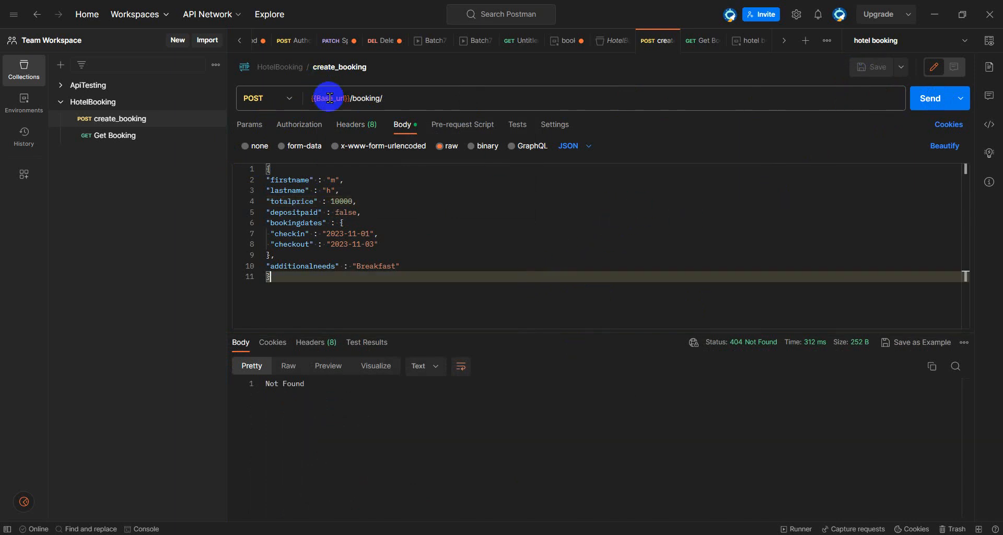
pyautogui.moveTo(330, 99)
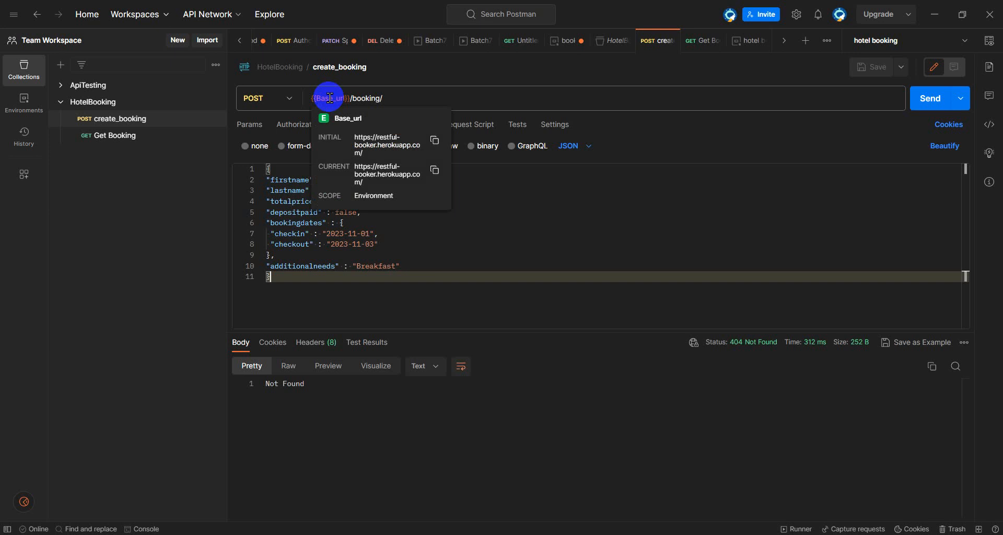
pyautogui.click(663, 244)
pyautogui.click(926, 97)
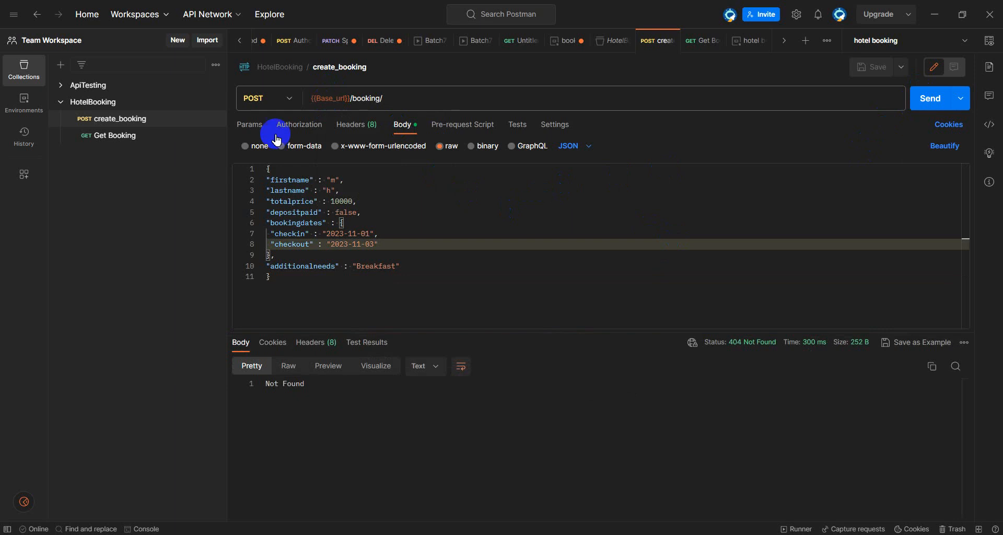
pyautogui.click(24, 103)
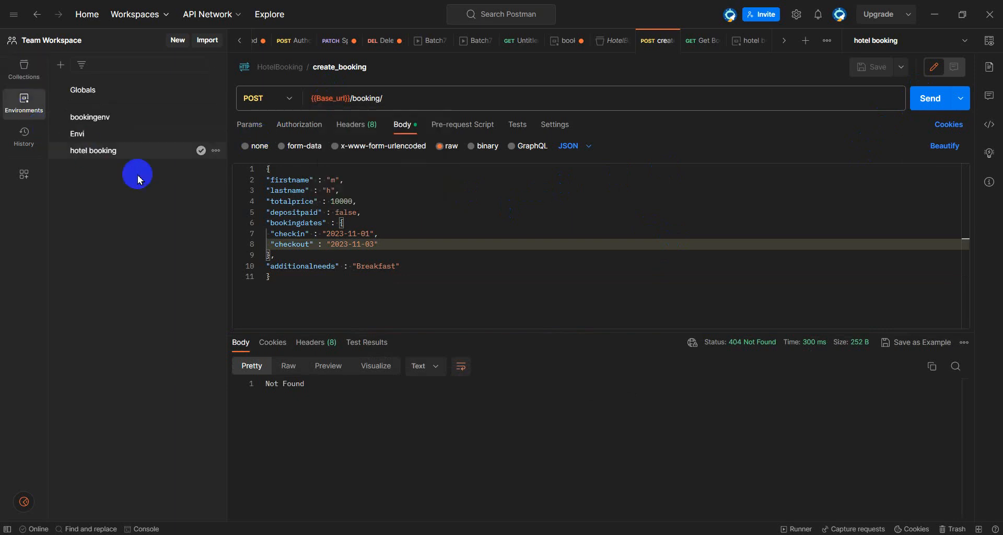
pyautogui.click(75, 152)
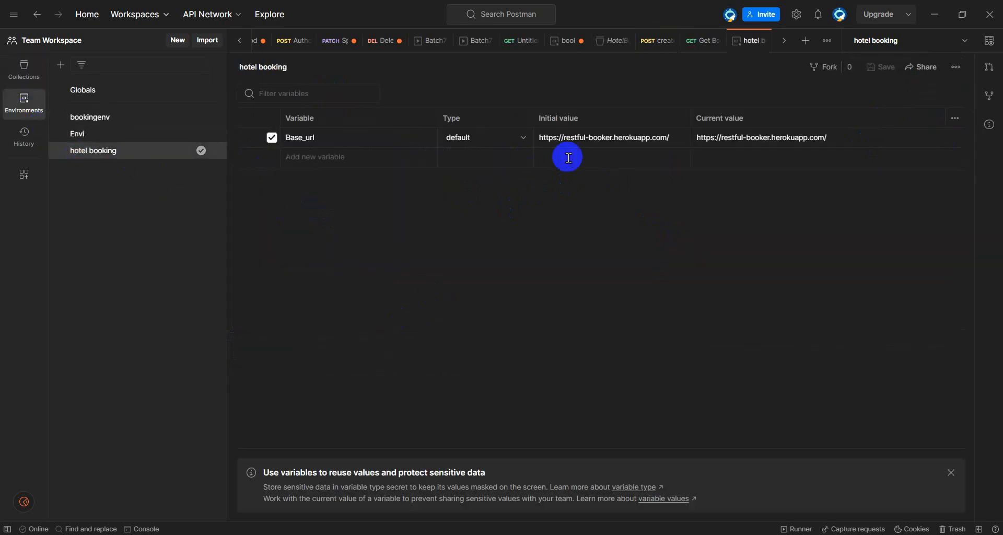
pyautogui.click(674, 139)
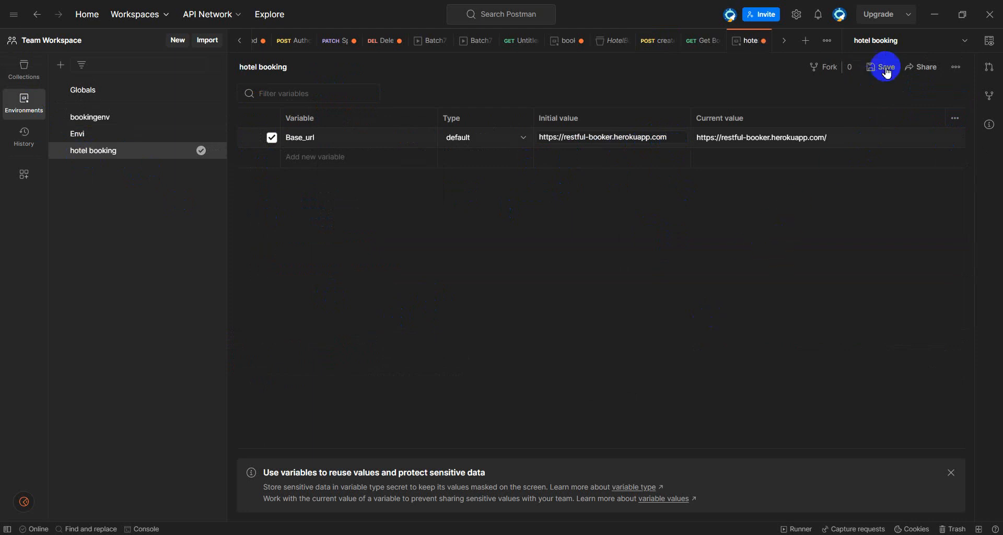
pyautogui.click(890, 67)
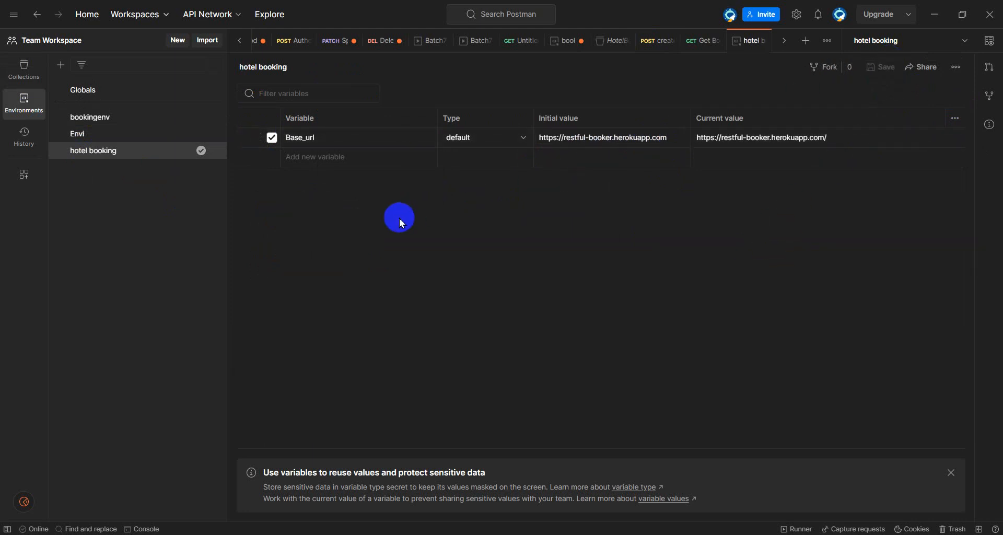
# - Reopen create_booking from the HotelBooking collection and inspect the initial and current values of {{Base_url}} in its URL
pyautogui.click(37, 70)
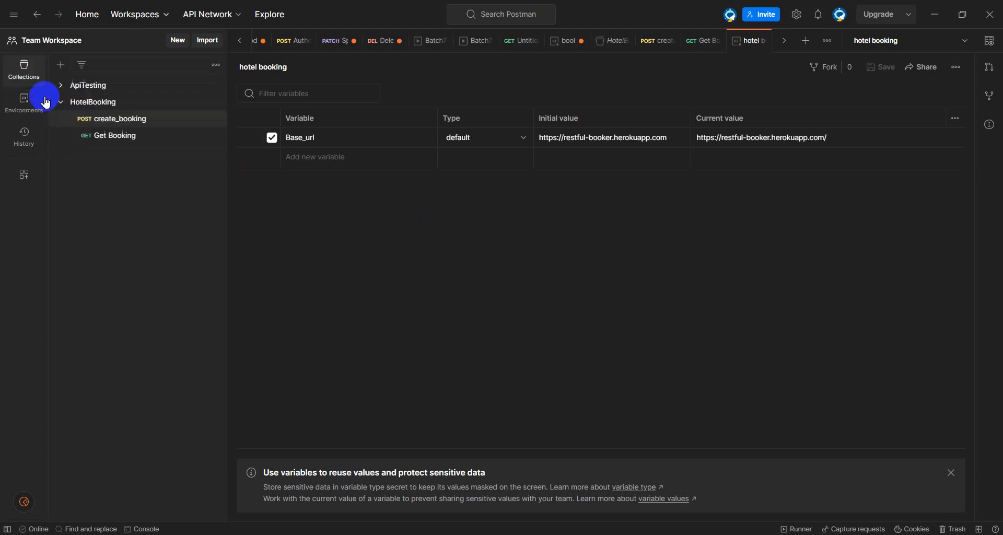
pyautogui.click(14, 120)
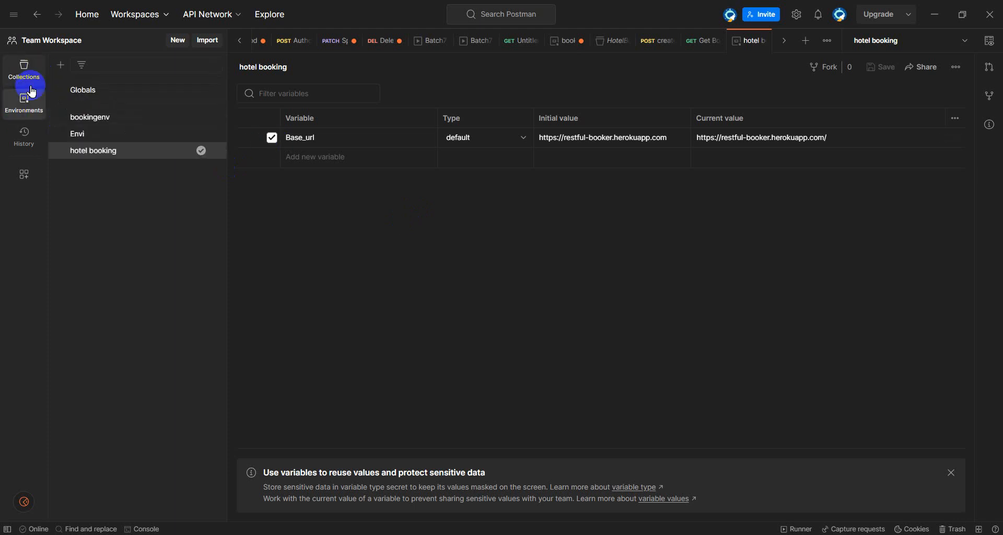
pyautogui.click(24, 71)
pyautogui.click(119, 135)
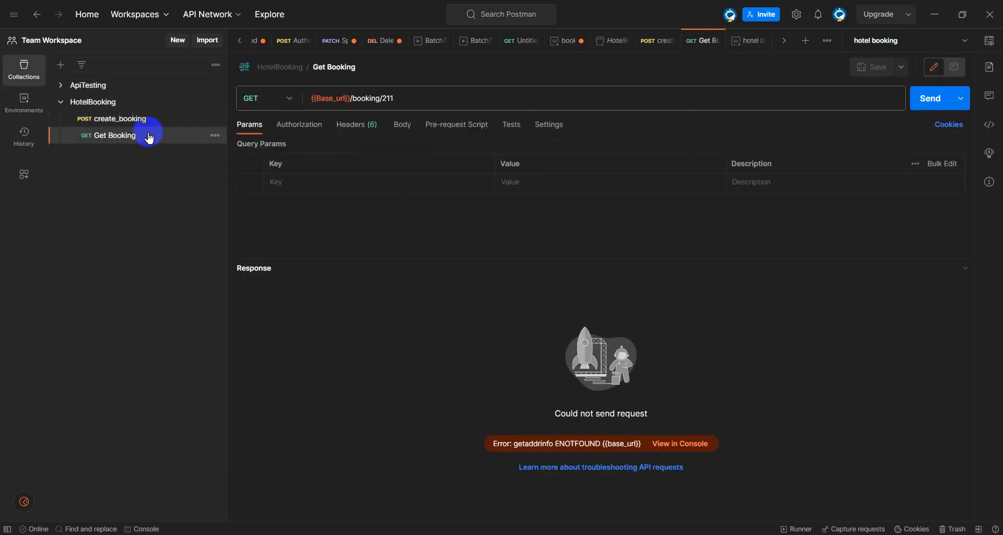
pyautogui.click(137, 126)
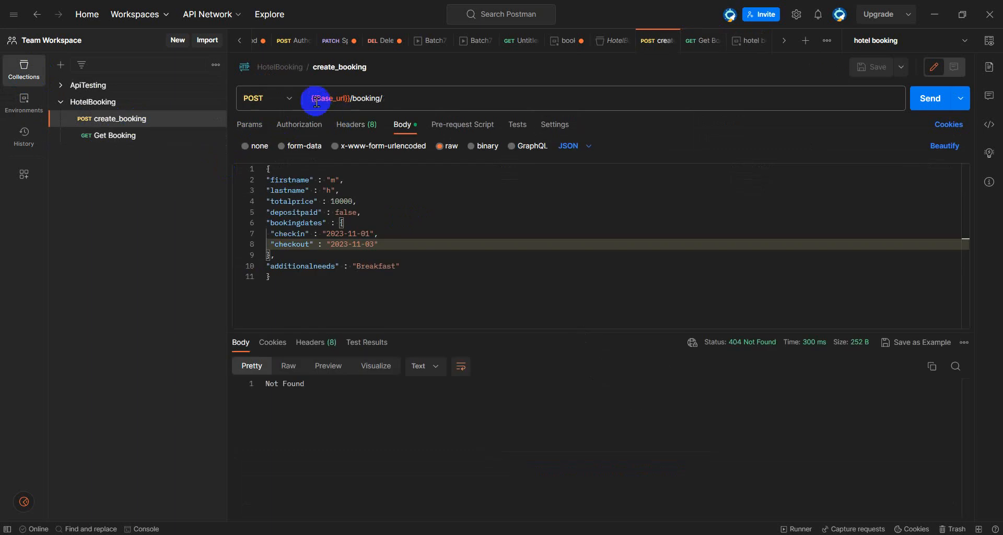
pyautogui.moveTo(349, 101)
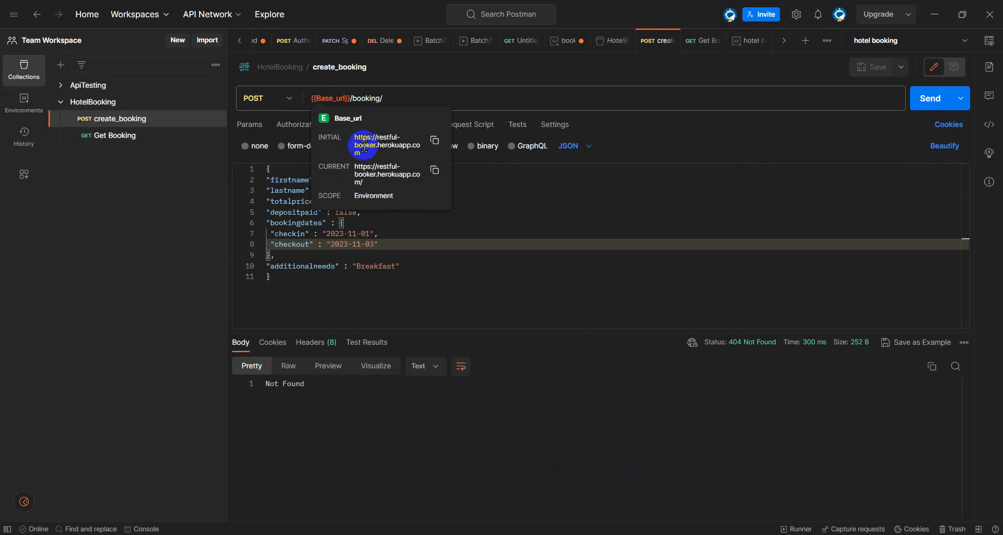
pyautogui.click(416, 104)
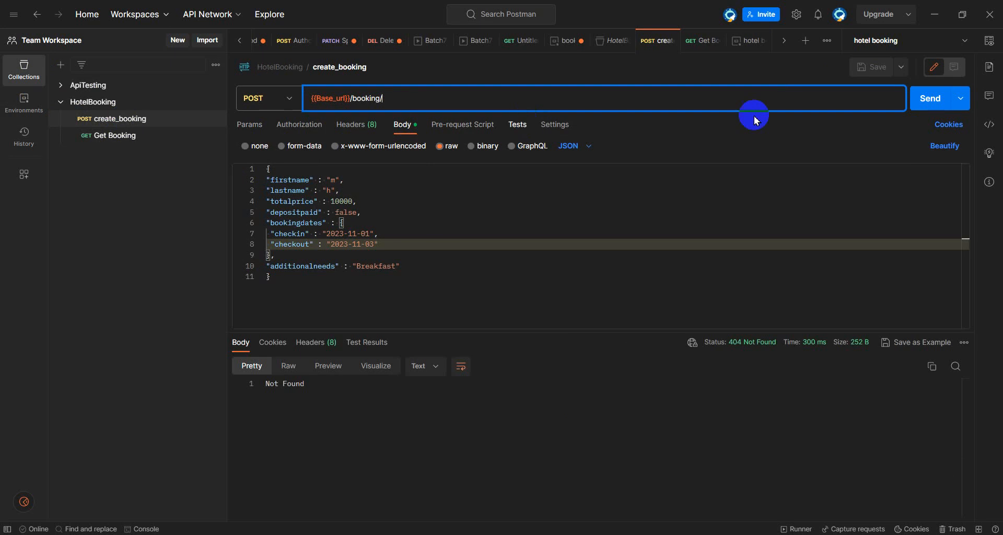
# - Resend the create_booking request with the {{Base_url}} URL and check the base URL noted in Notepad
pyautogui.click(951, 103)
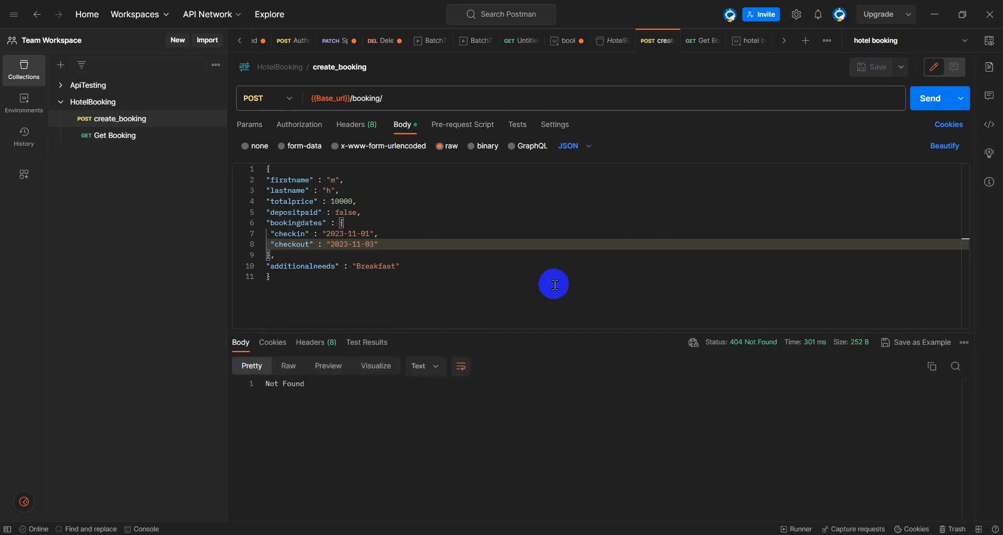
pyautogui.click(915, 105)
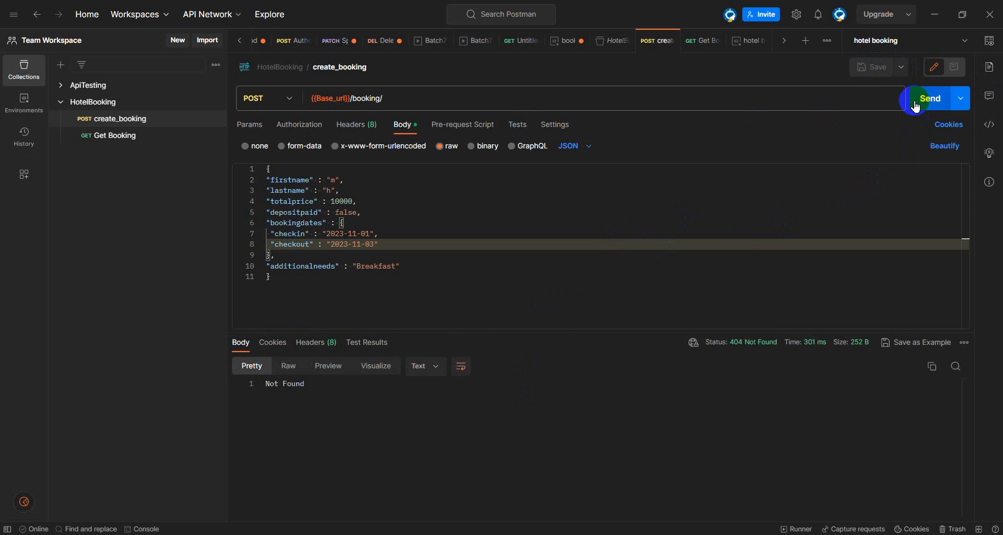
pyautogui.click(915, 104)
pyautogui.click(494, 281)
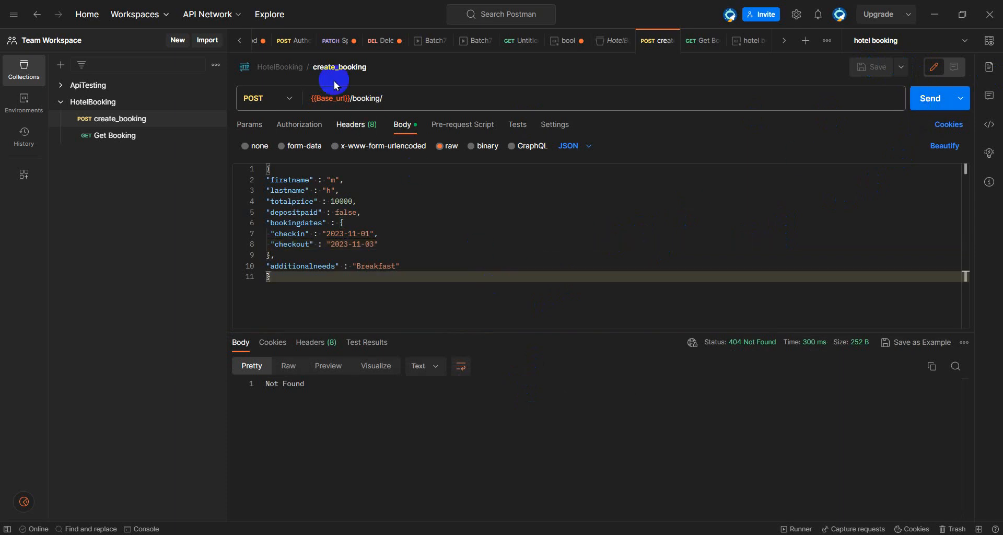
pyautogui.click(351, 98)
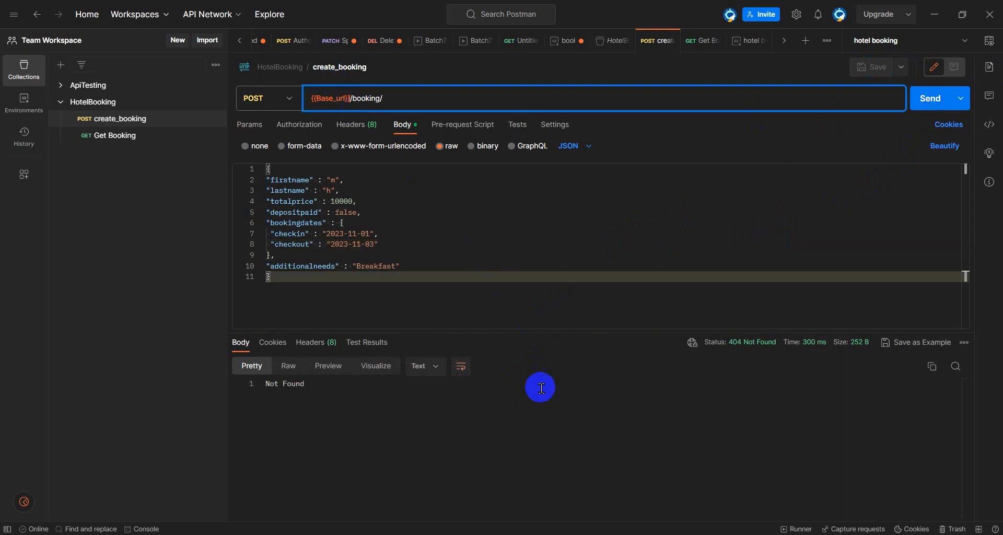
pyautogui.click(600, 533)
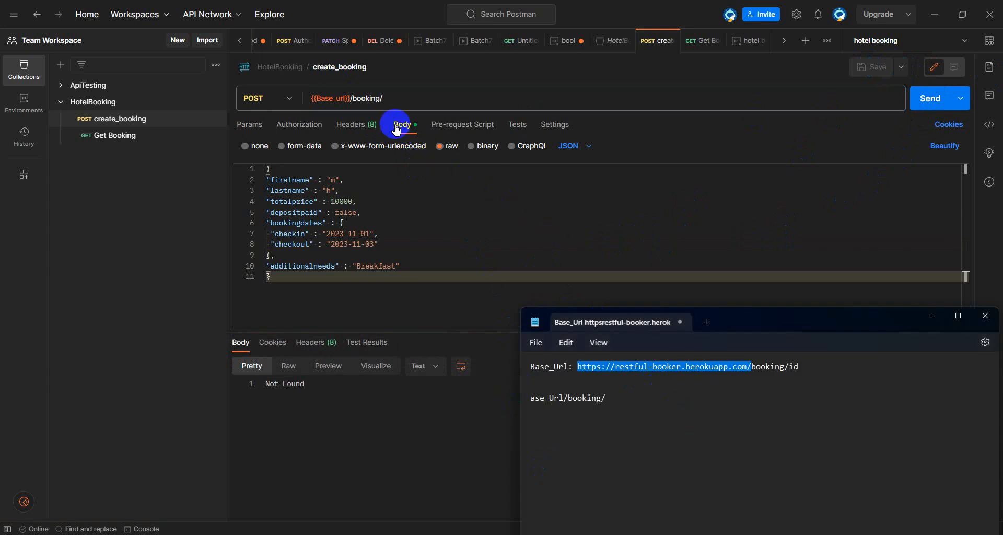
pyautogui.click(352, 97)
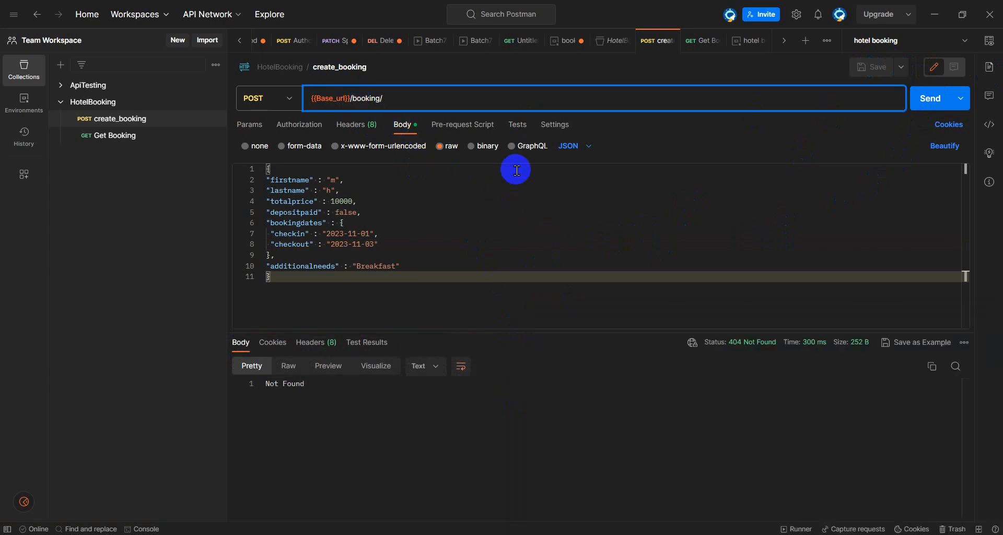
pyautogui.press('BackSpace')
pyautogui.press('BackSpace')
pyautogui.press('BackSpace')
pyautogui.press('BackSpace')
pyautogui.press('BackSpace')
pyautogui.press('BackSpace')
pyautogui.press('BackSpace')
pyautogui.press('BackSpace')
pyautogui.press('BackSpace')
pyautogui.press('BackSpace')
pyautogui.press('BackSpace')
pyautogui.press('BackSpace')
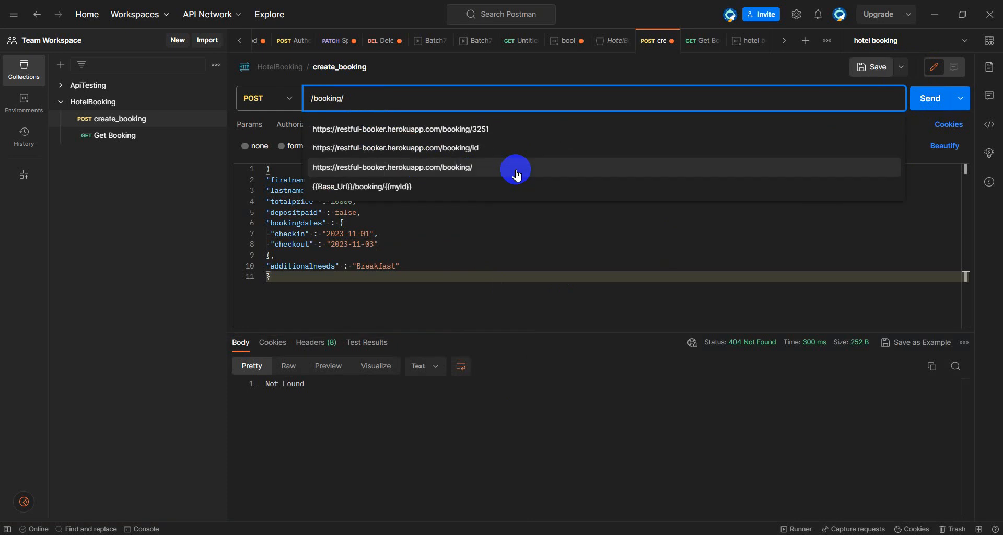
pyautogui.click(516, 168)
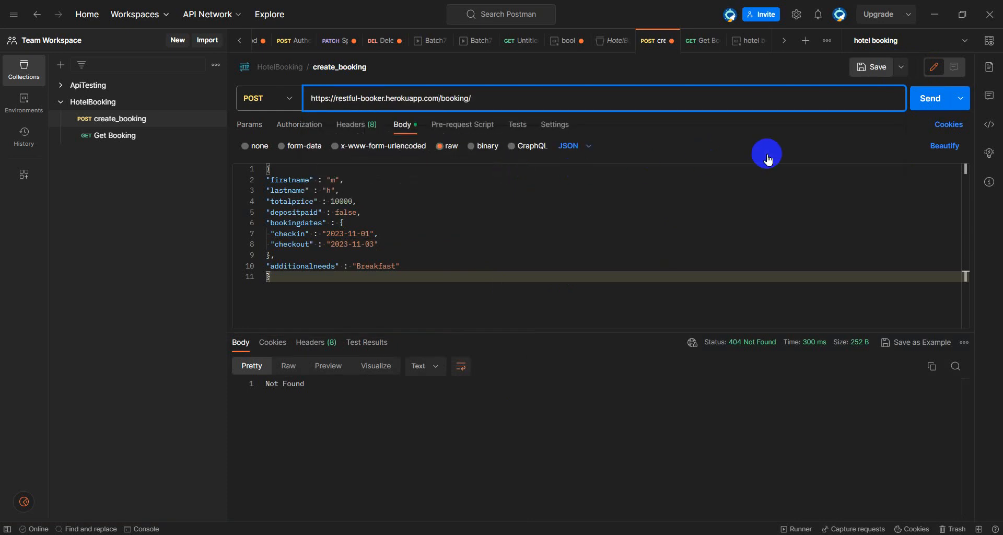
pyautogui.click(868, 67)
pyautogui.click(930, 99)
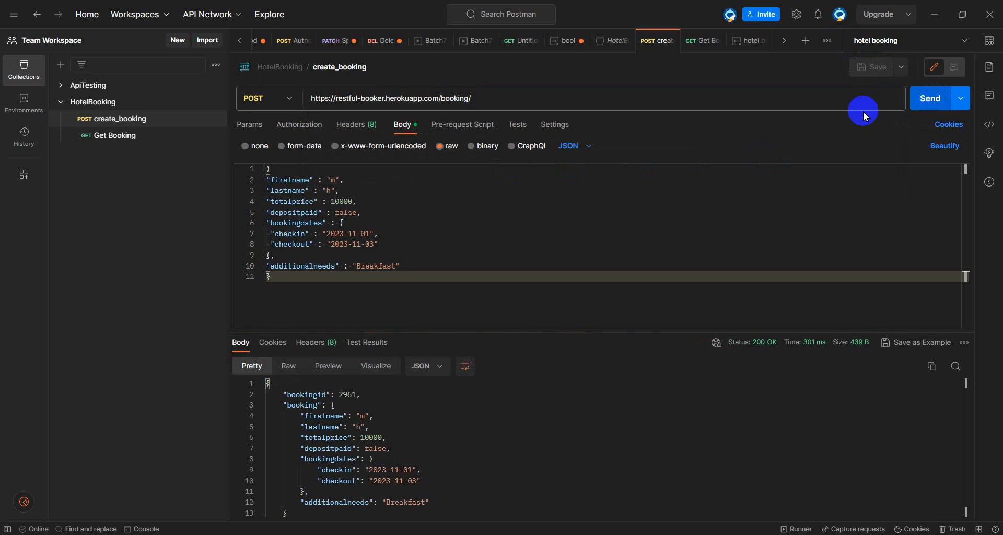
# - Examine the host portion of the create_booking request URL, up to the slash before booking
pyautogui.click(438, 100)
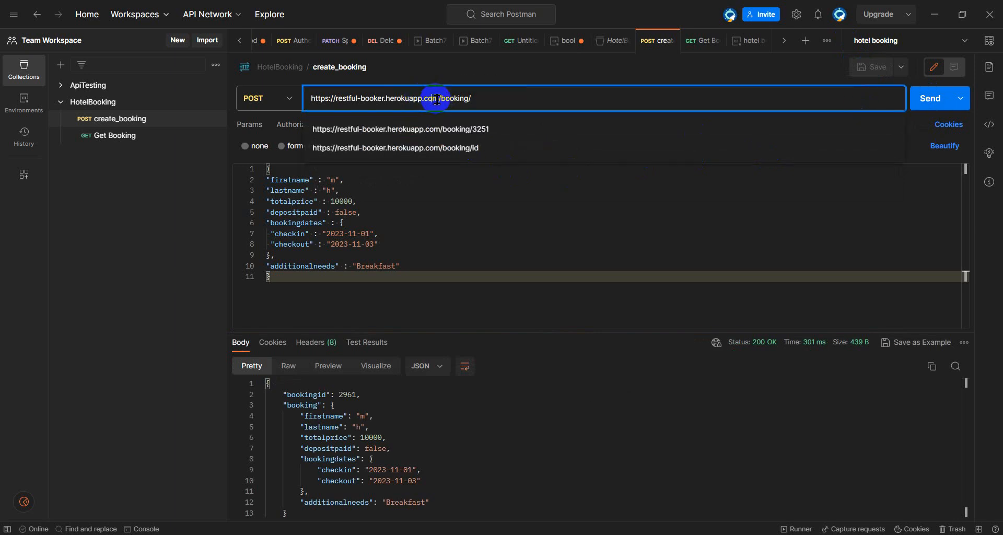
pyautogui.moveTo(439, 99); pyautogui.dragTo(320, 94)
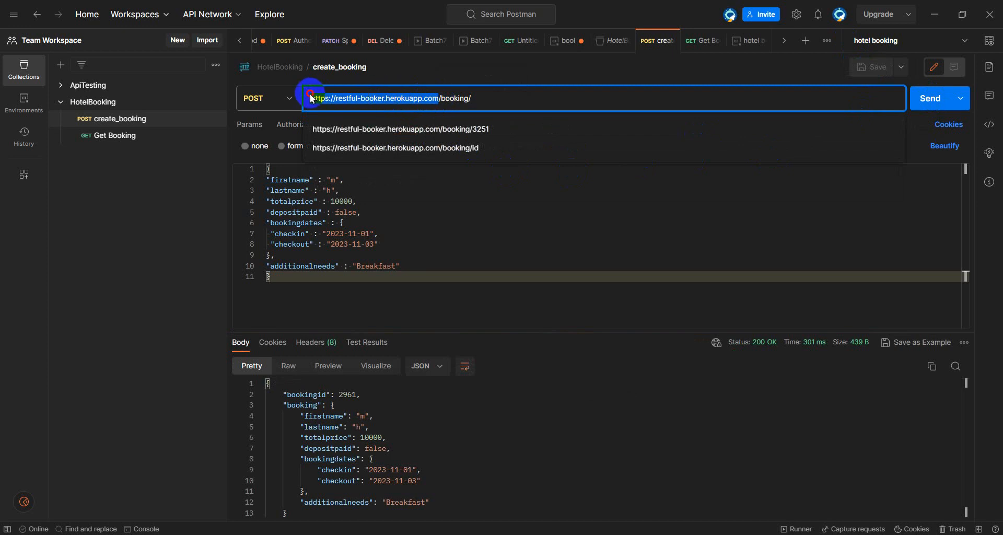
pyautogui.click(562, 214)
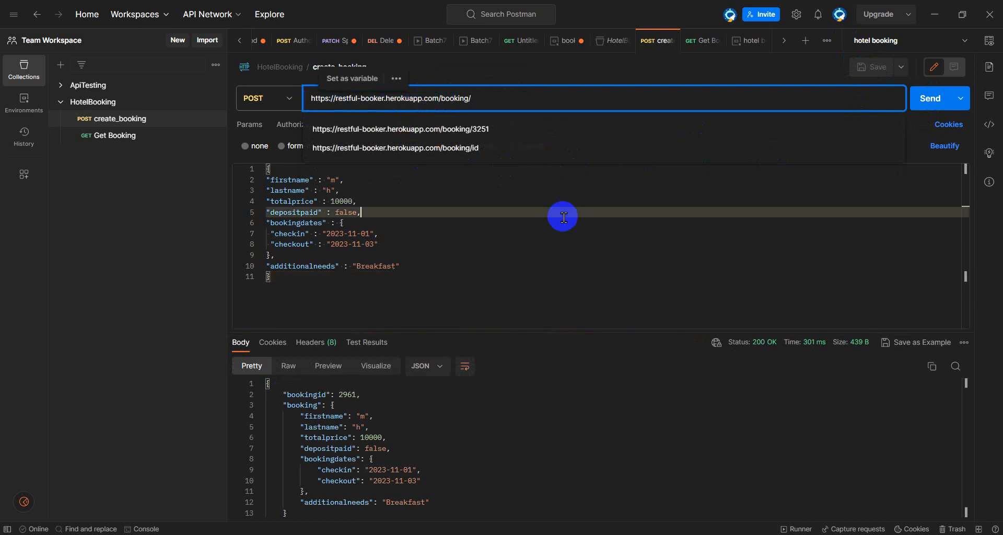
pyautogui.click(21, 100)
pyautogui.click(94, 151)
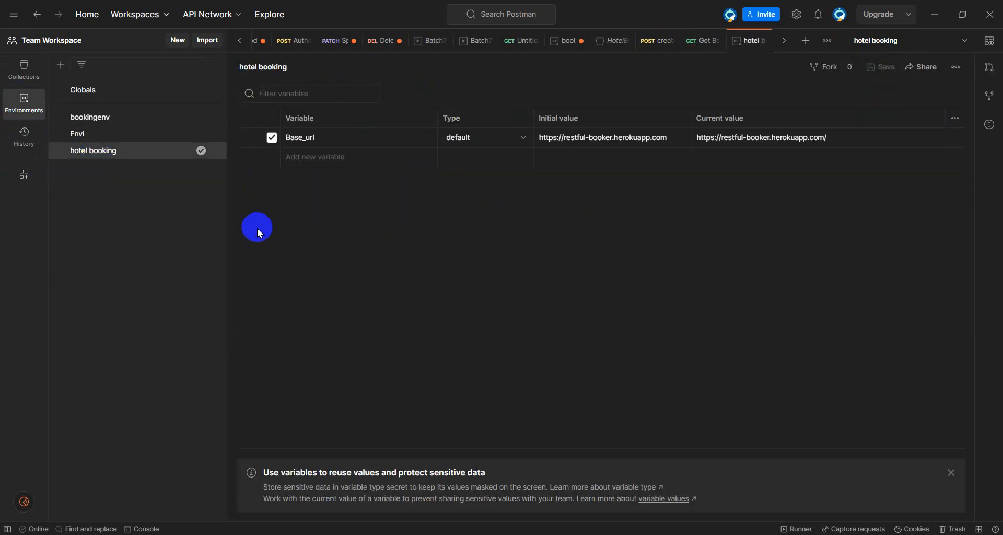
pyautogui.click(674, 141)
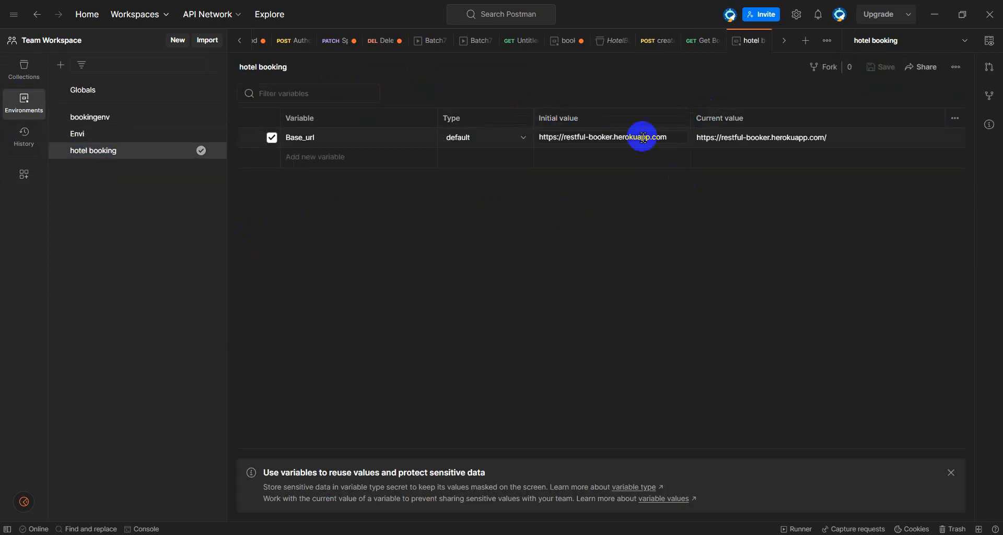
pyautogui.click(854, 142)
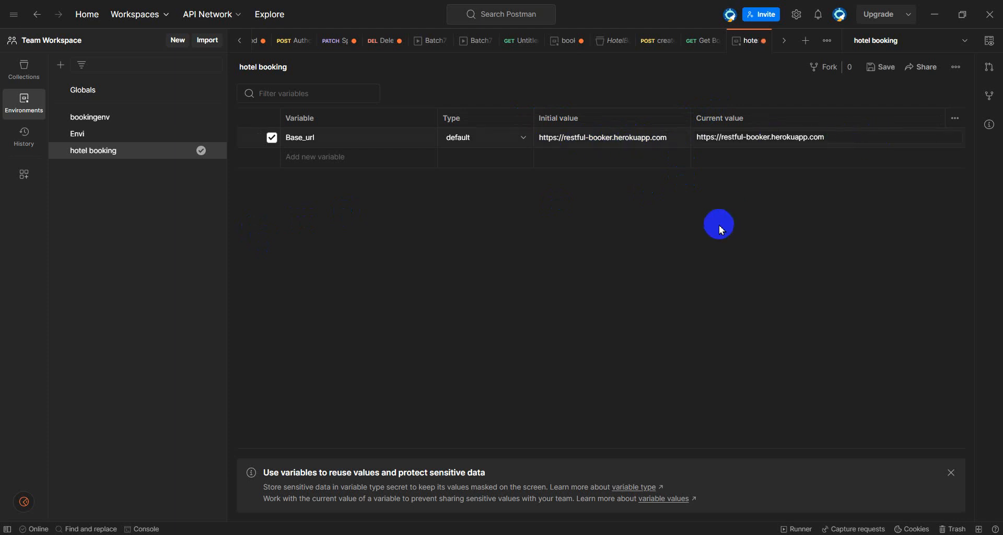
pyautogui.click(704, 240)
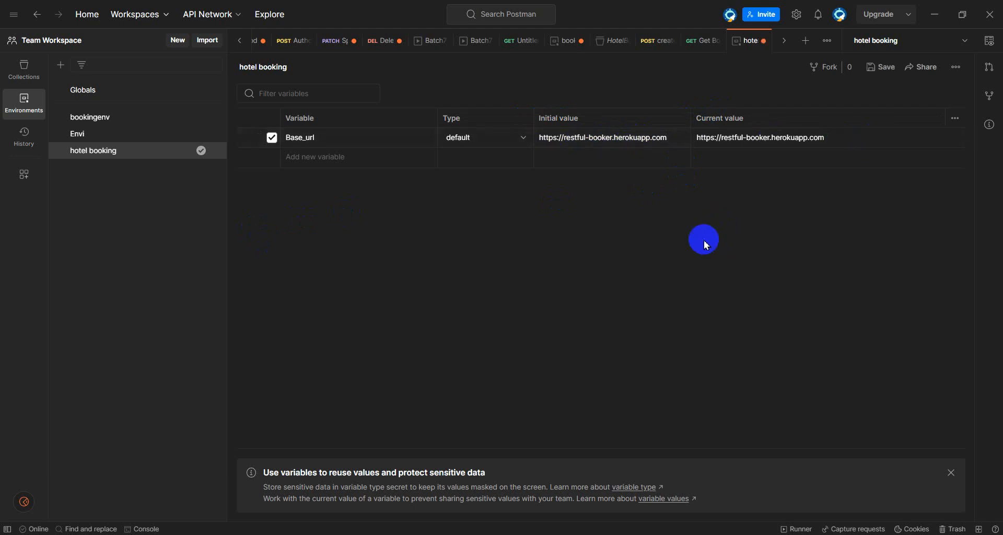
pyautogui.click(883, 67)
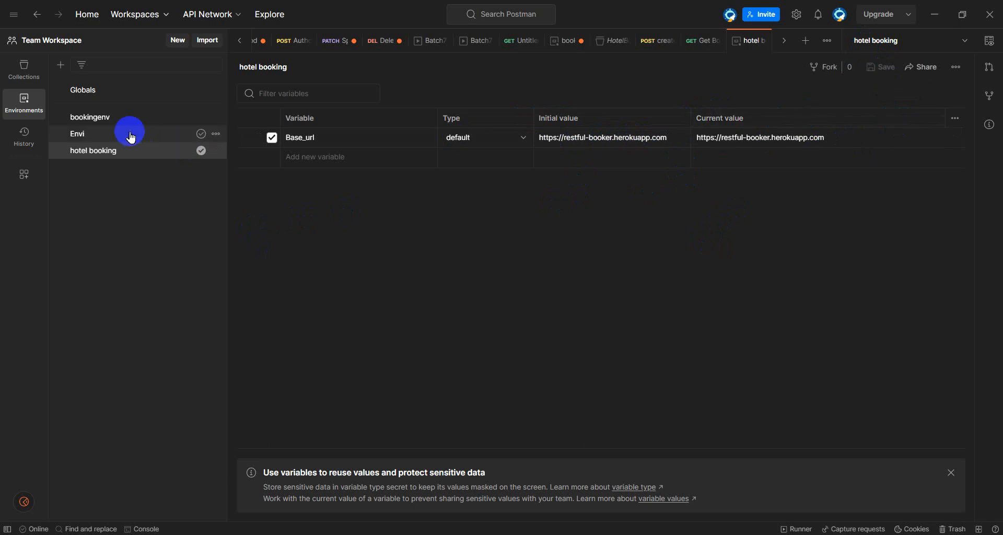
# - Reopen create_booking from the HotelBooking collection and resend it with the full URL
pyautogui.click(25, 79)
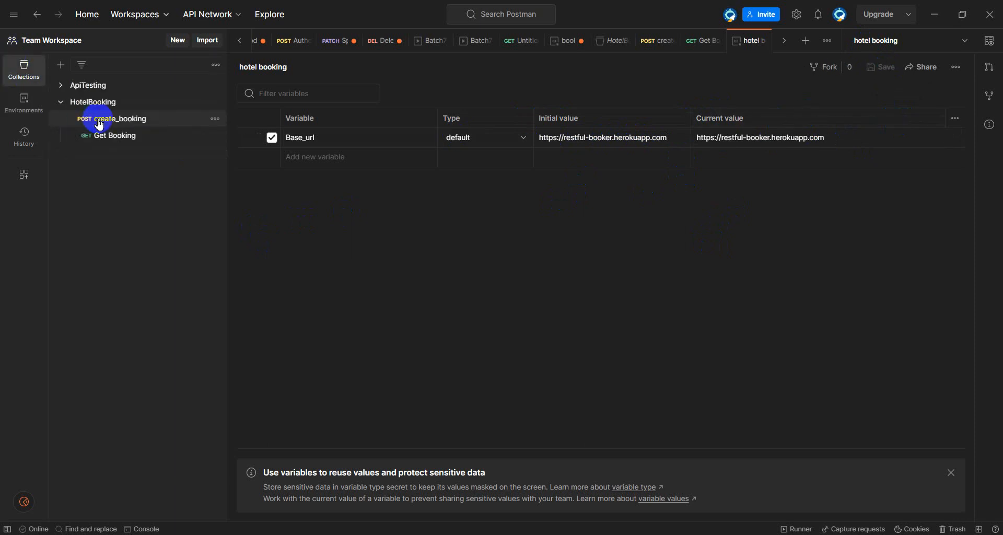
pyautogui.click(120, 120)
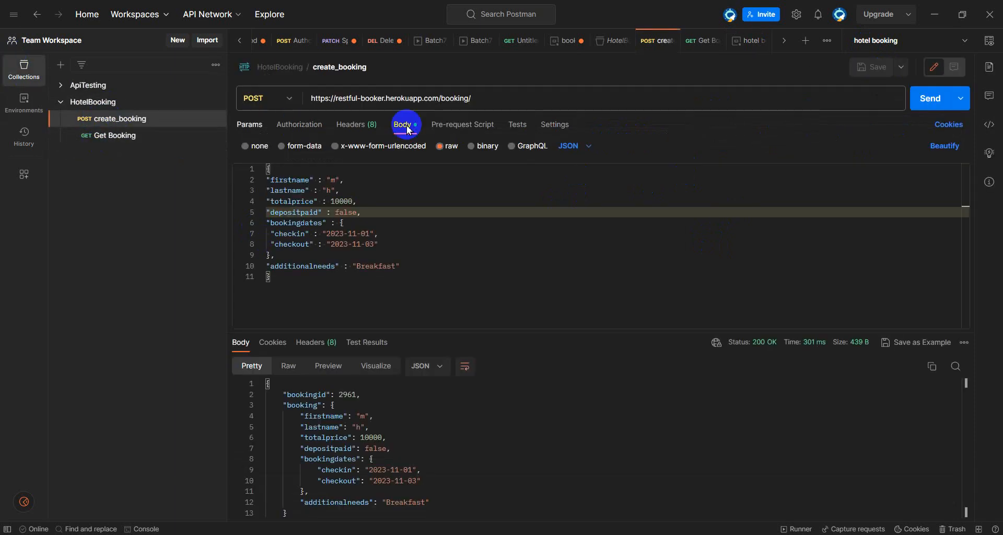
pyautogui.click(929, 100)
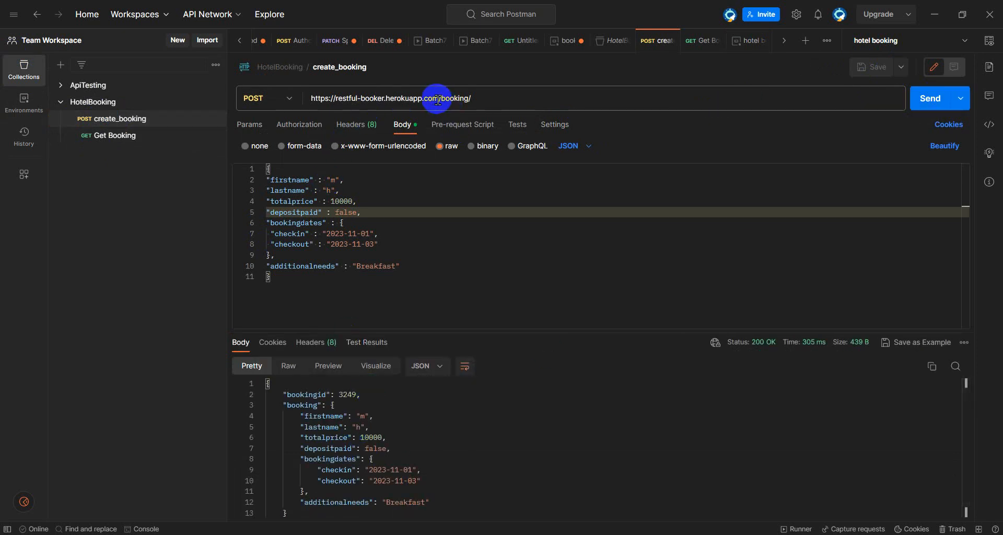
# - Replace the host in the create_booking URL with the {{Base_url}} variable, then save and send the request
pyautogui.moveTo(438, 99); pyautogui.dragTo(312, 99)
pyautogui.press('BackSpace')
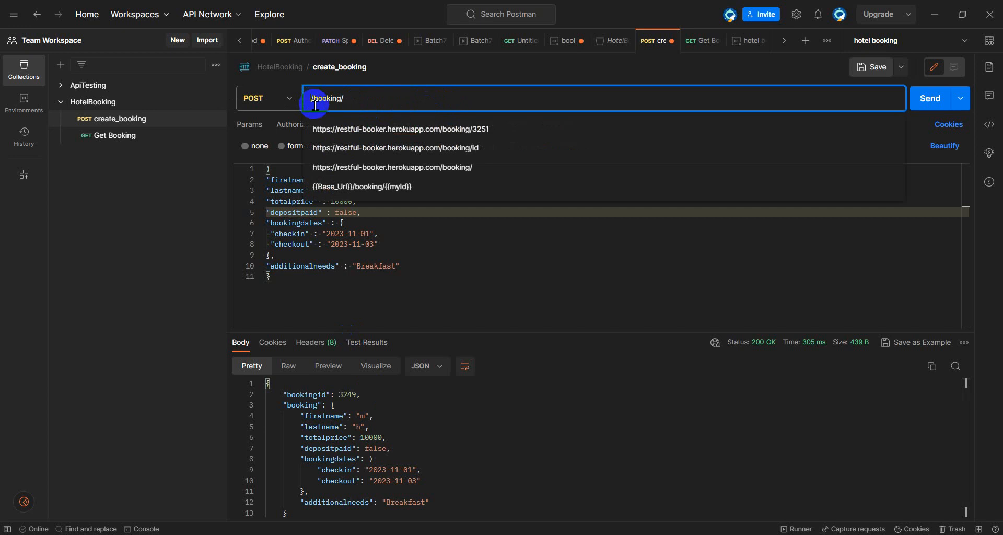
pyautogui.write('{')
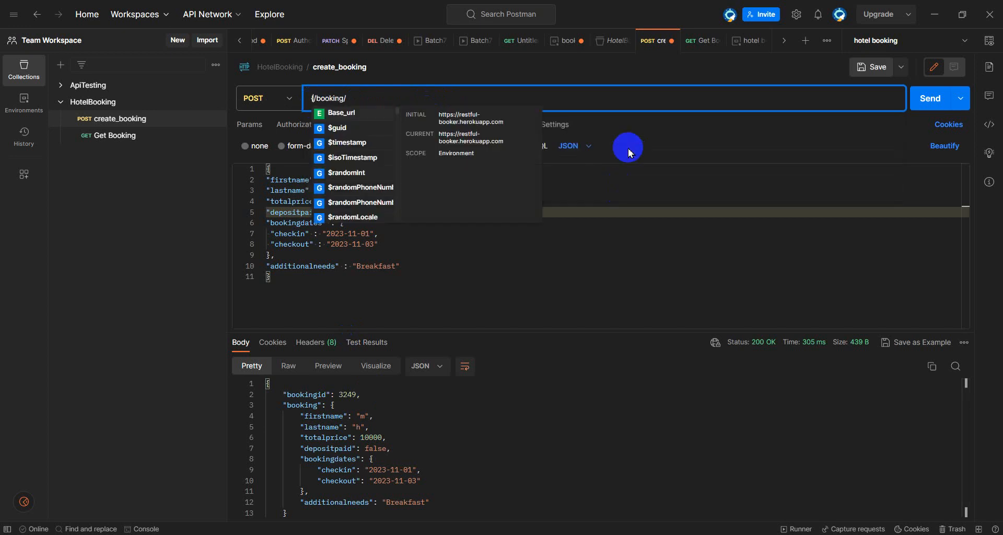
pyautogui.click(352, 117)
pyautogui.click(862, 67)
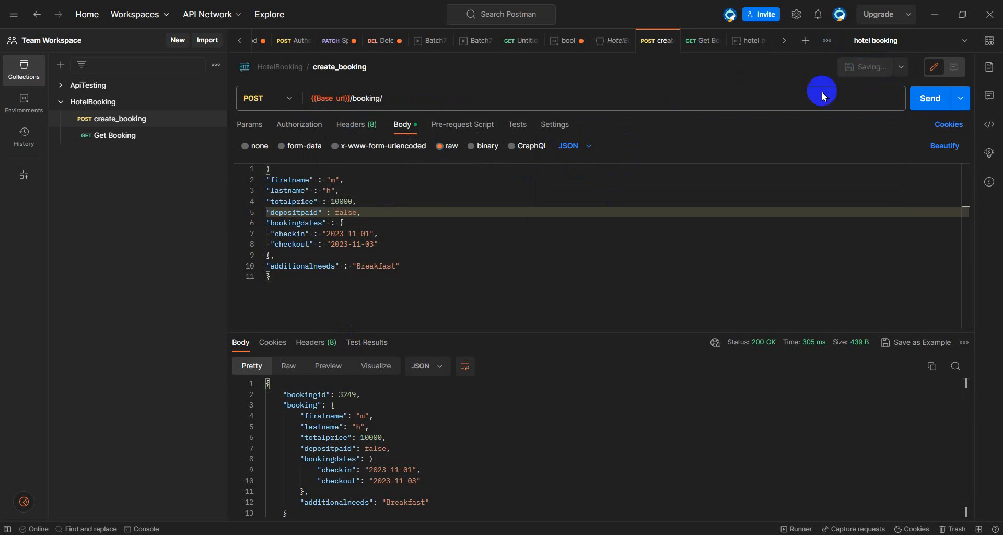
pyautogui.click(932, 101)
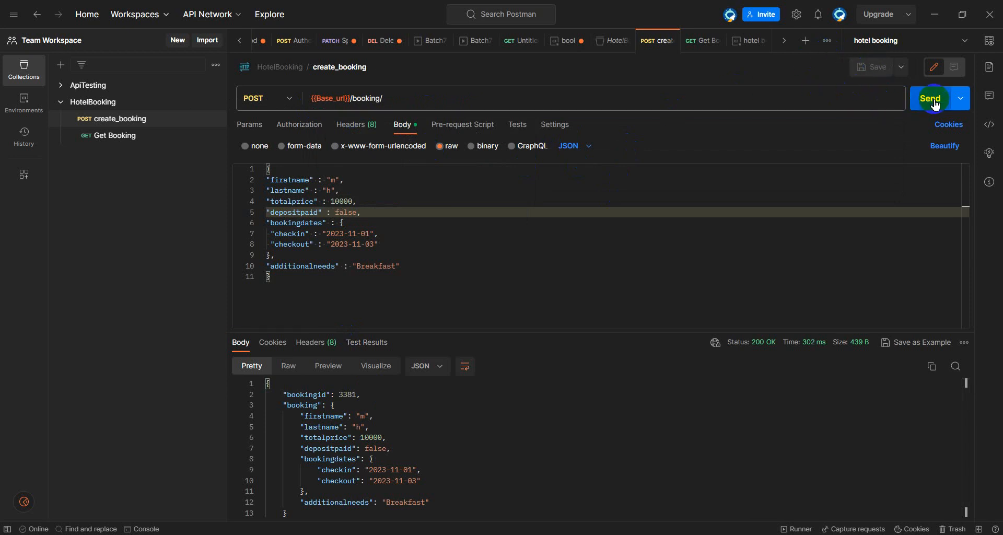
pyautogui.moveTo(324, 101)
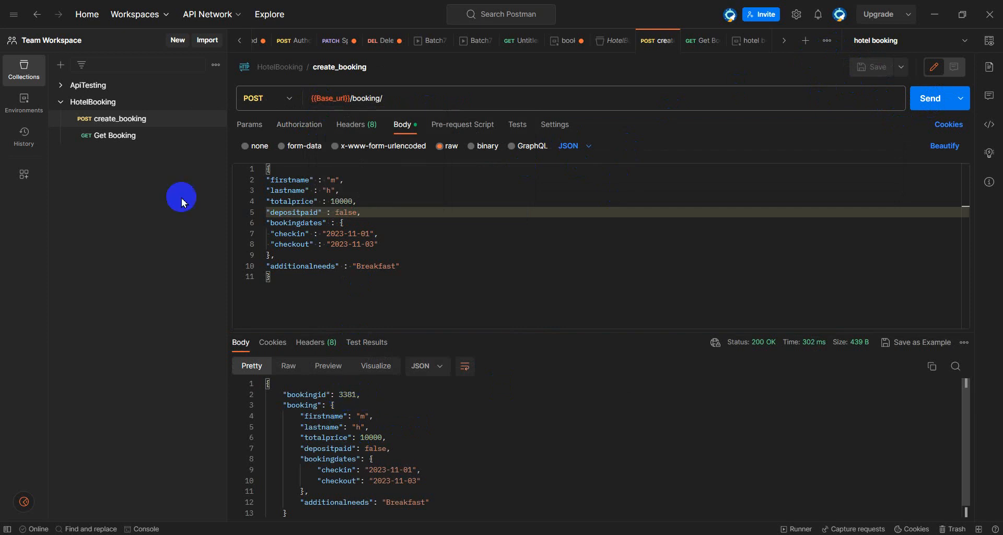
# - Replace the booking ID in Get Booking's {{Base_url}}/booking/ URL with the one create_booking returned, then save and send the request
pyautogui.click(121, 135)
pyautogui.click(435, 97)
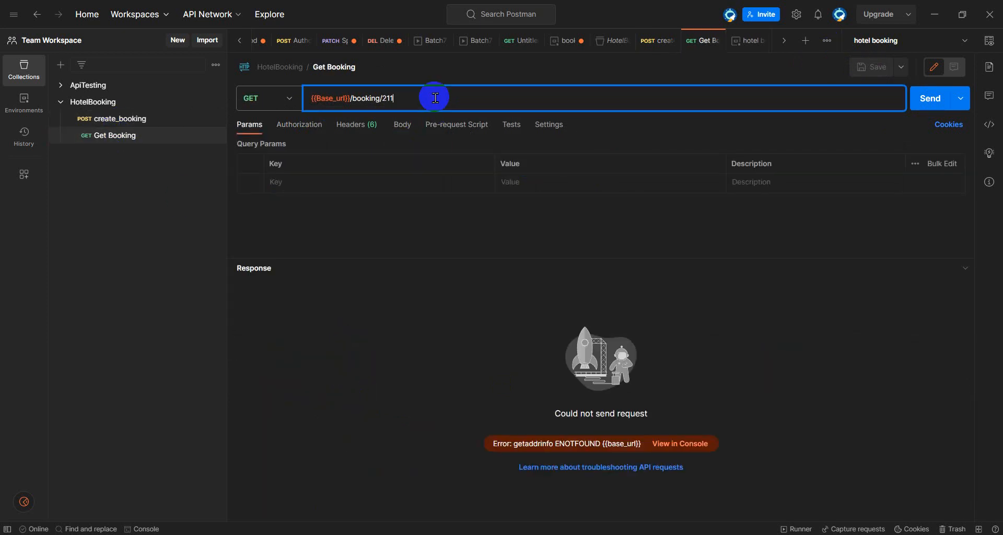
pyautogui.press('BackSpace')
pyautogui.press('BackSpace')
pyautogui.write('3381')
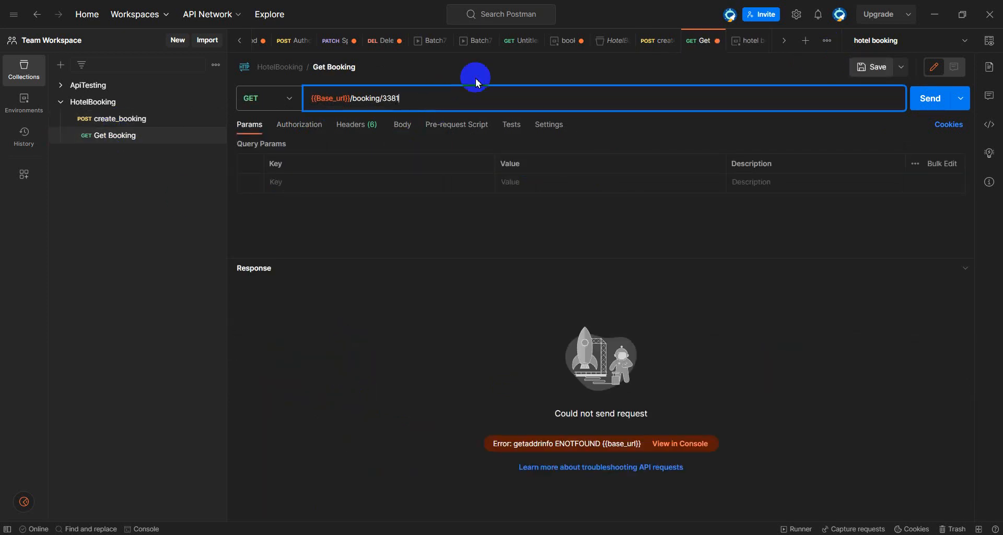
pyautogui.click(867, 66)
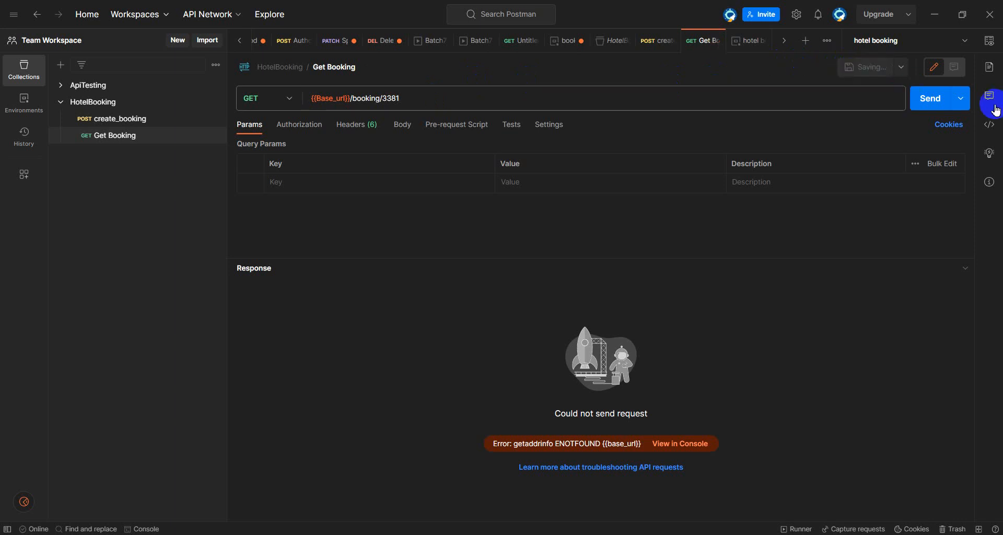
pyautogui.click(933, 109)
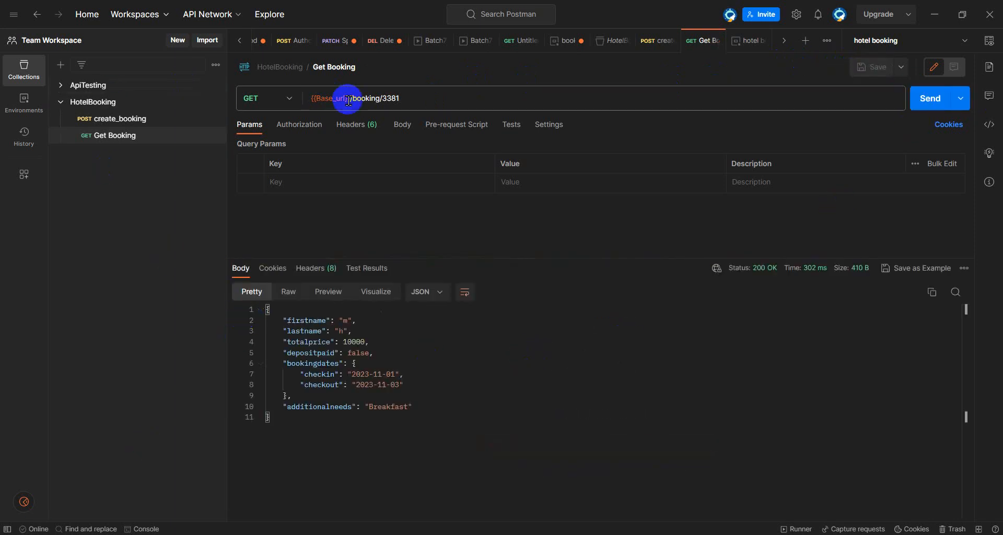
# - Check {{Base_url}} in the Get Booking URL against the variable's initial and current values in the hotel booking environment
pyautogui.moveTo(348, 100)
pyautogui.click(28, 118)
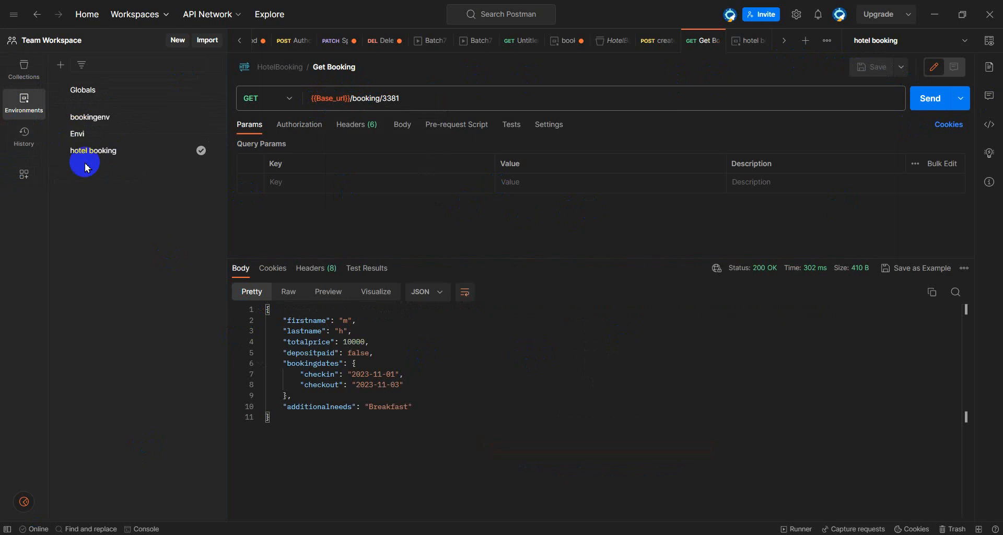
pyautogui.click(168, 157)
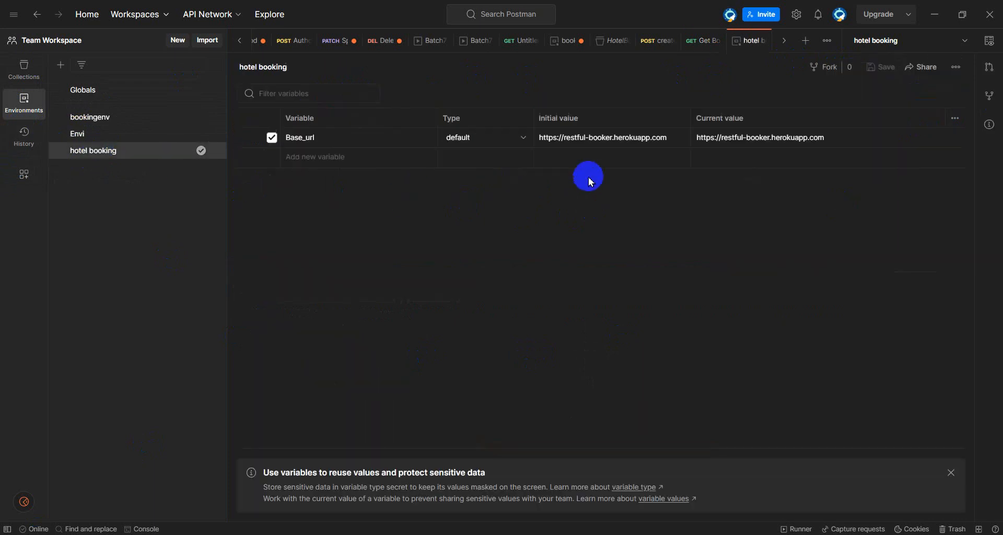
pyautogui.click(677, 139)
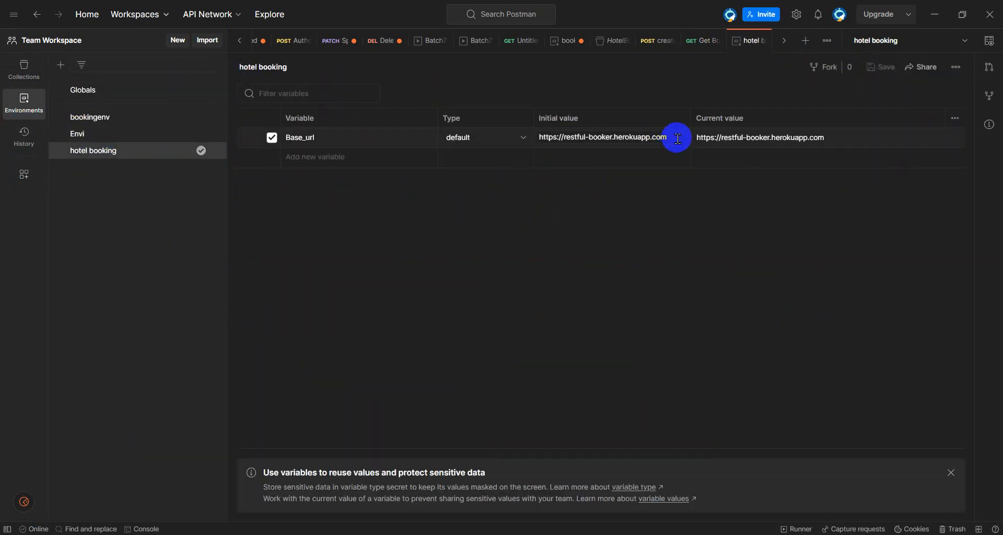
pyautogui.click(846, 137)
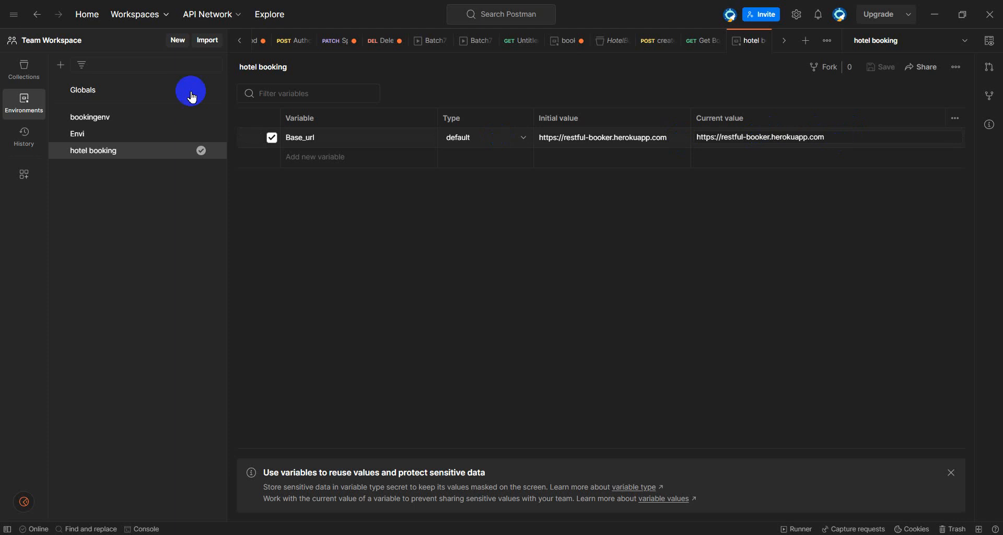
# - Reopen create_booking from the HotelBooking collection and review how {{Base_url}} joins the booking path in its URL
pyautogui.click(30, 70)
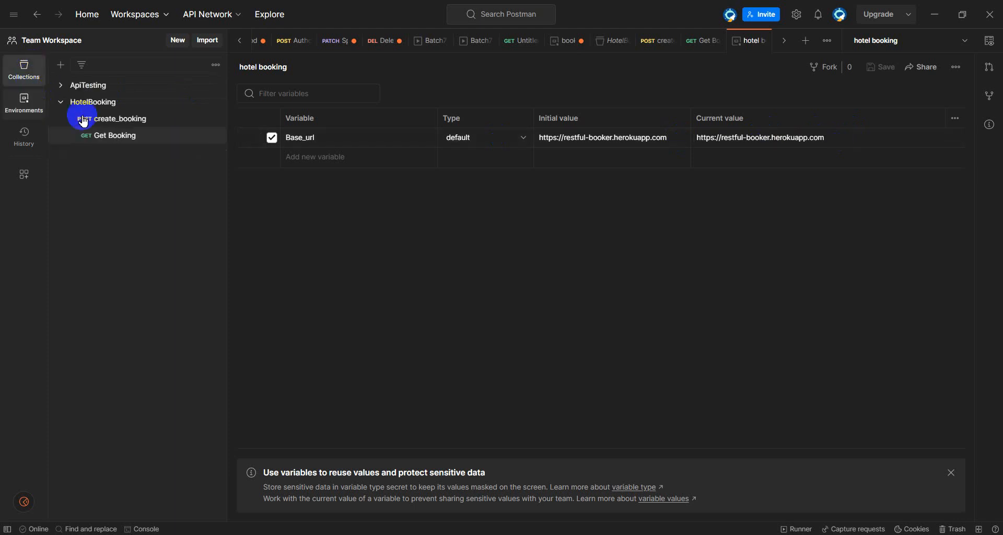
pyautogui.click(84, 119)
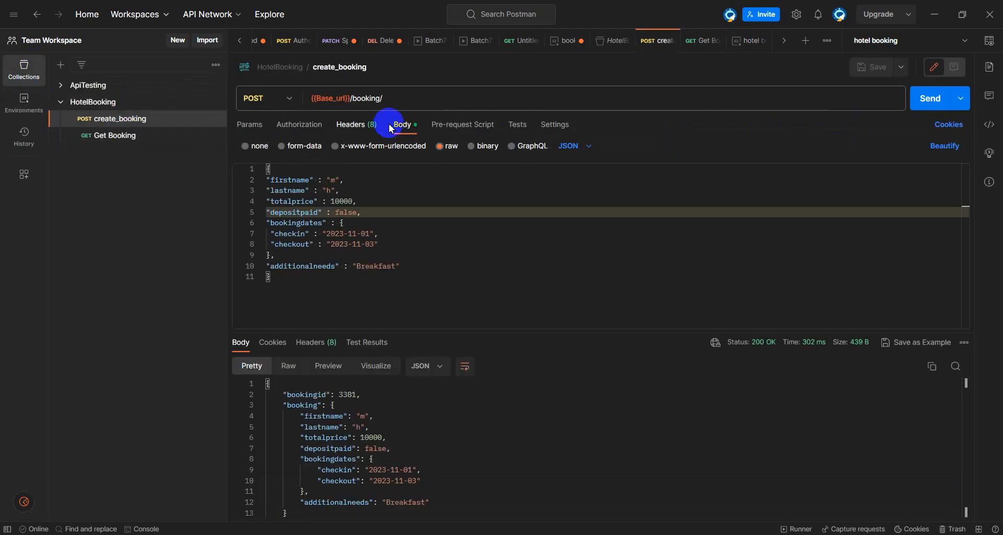
pyautogui.click(415, 99)
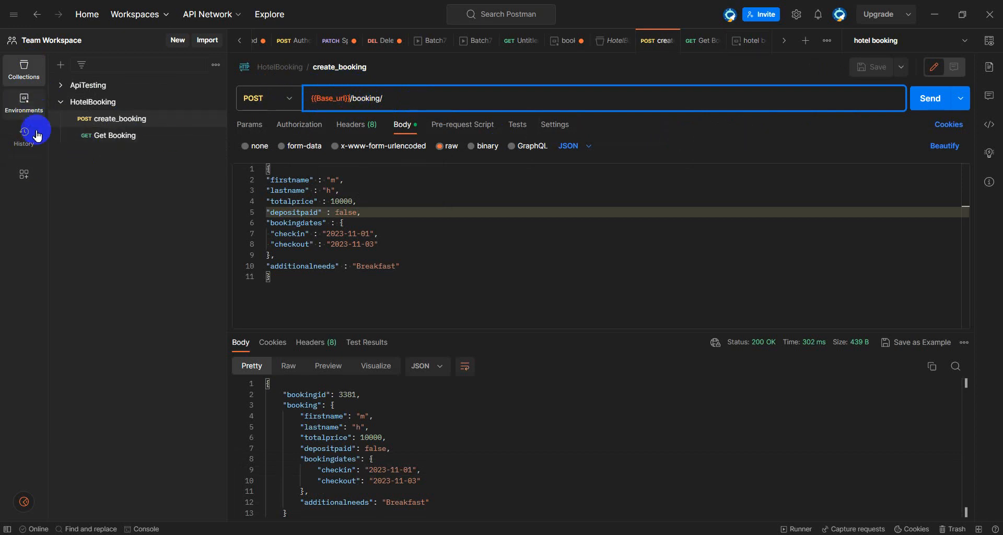
# - Reopen the hotel booking environment, compare the endings of Base_url's initial and current values, and collapse the sidebar
pyautogui.click(34, 104)
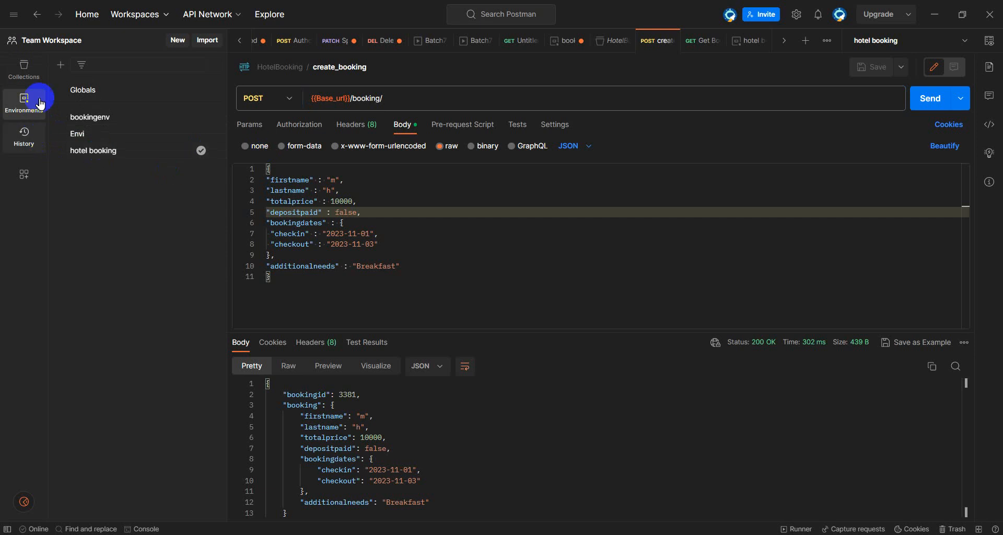
pyautogui.click(95, 151)
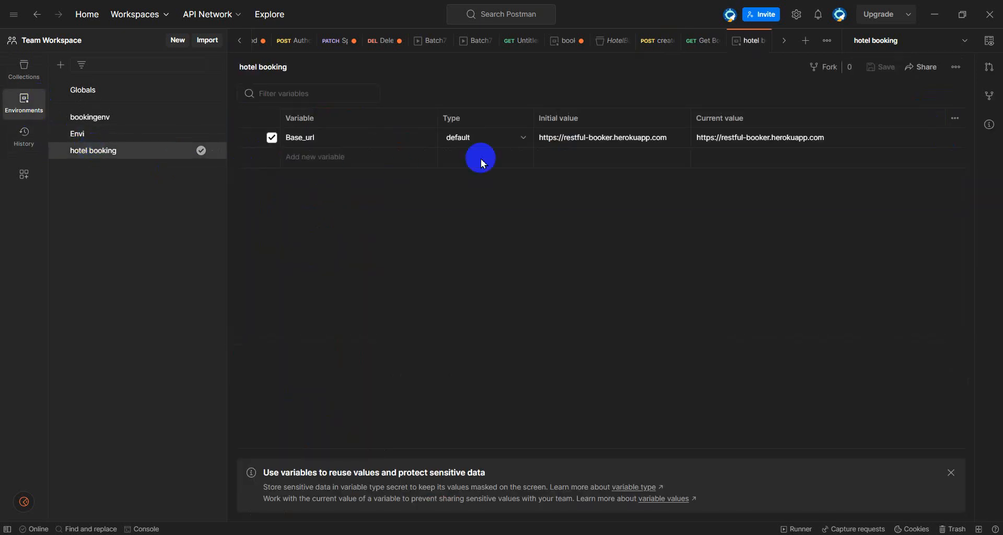
pyautogui.tripleClick(561, 135)
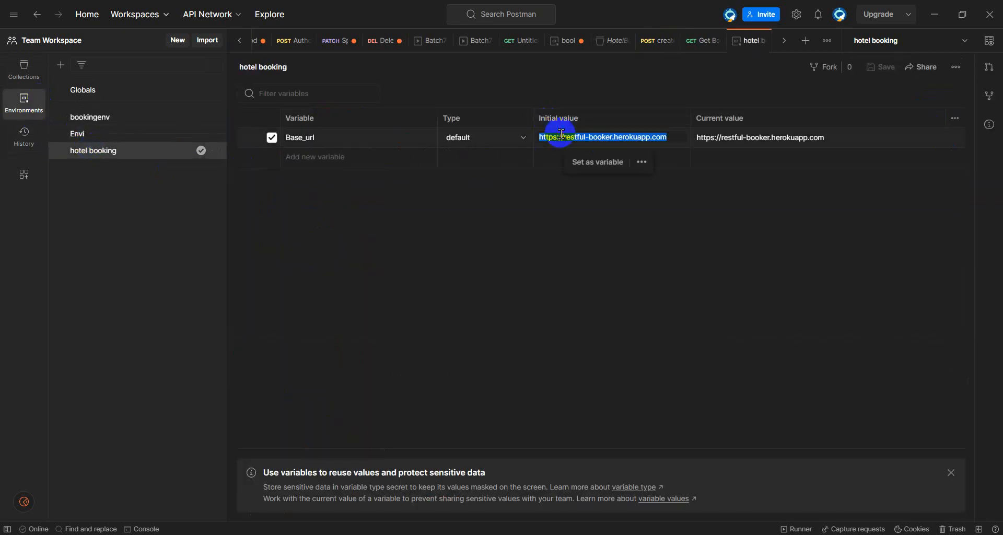
pyautogui.tripleClick(737, 135)
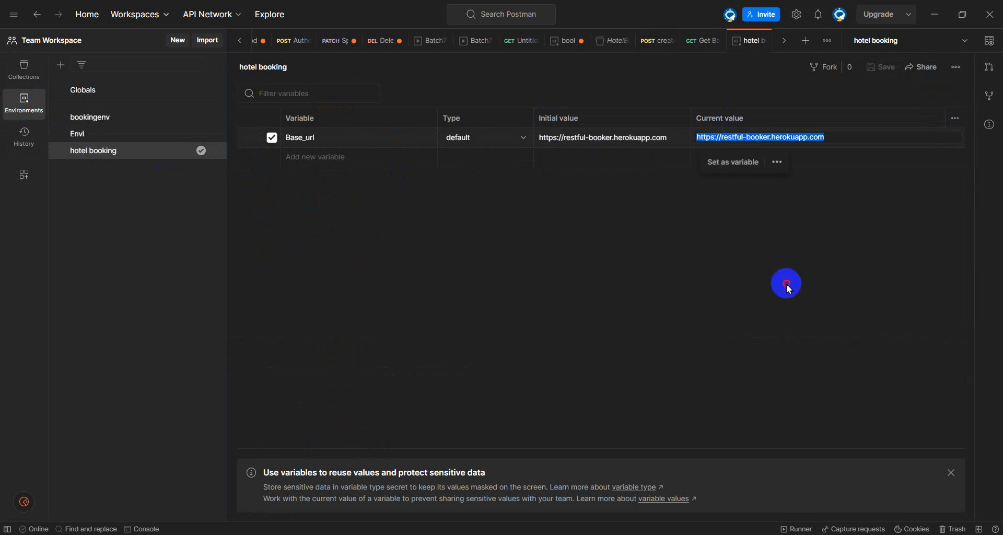
pyautogui.click(683, 207)
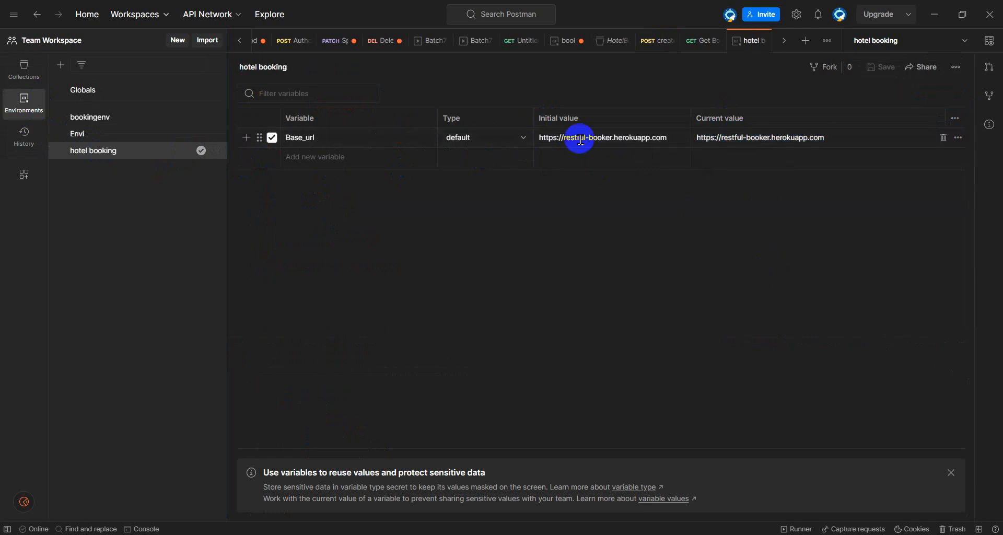
pyautogui.click(683, 139)
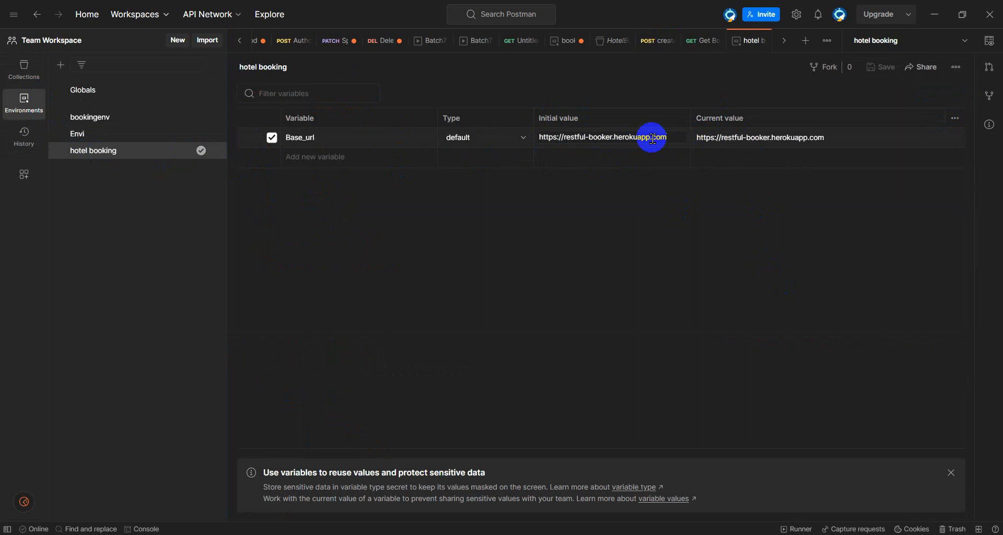
pyautogui.click(841, 136)
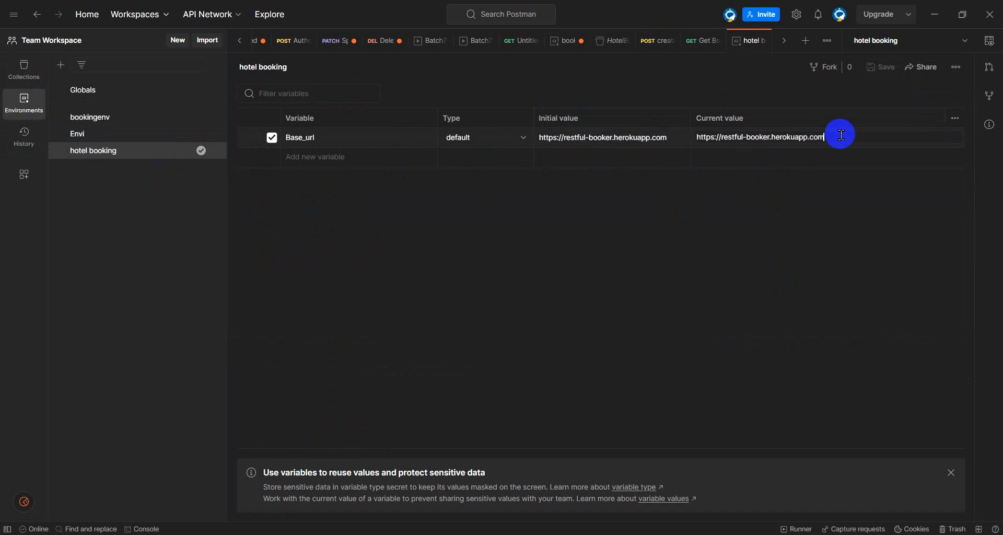
pyautogui.click(31, 101)
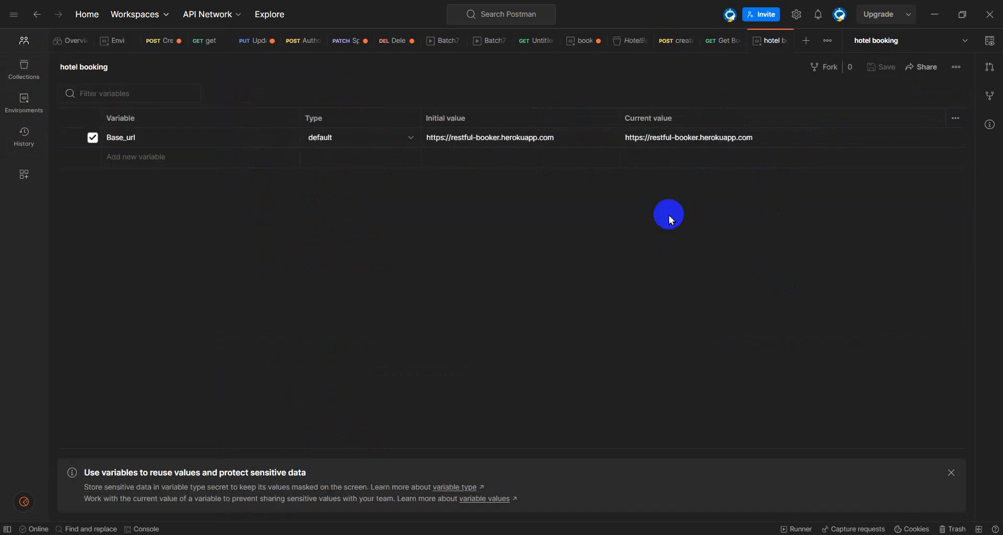
# - Reopen Get Booking from the HotelBooking collection and examine the hard-coded booking ID after {{Base_url}}/booking/ in its URL
pyautogui.click(23, 70)
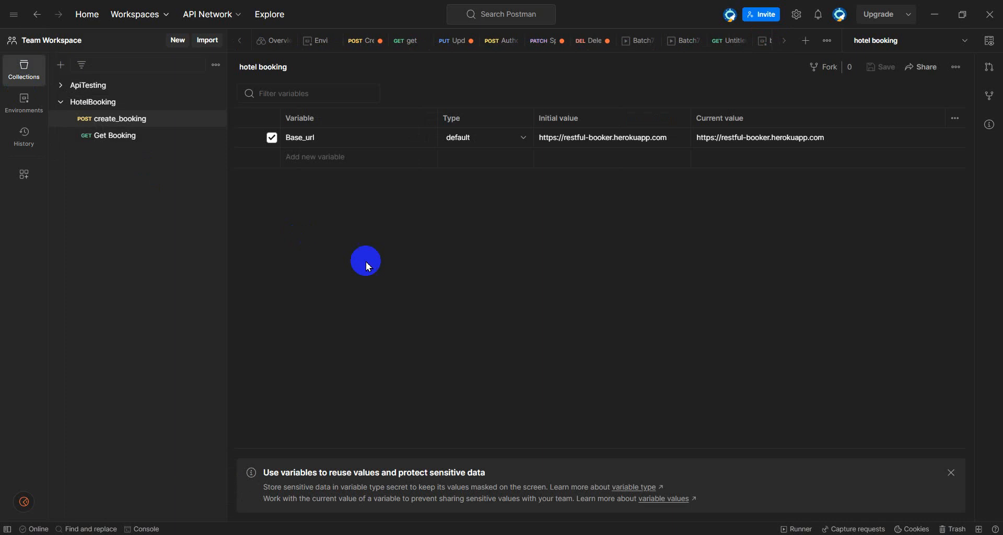
pyautogui.click(104, 136)
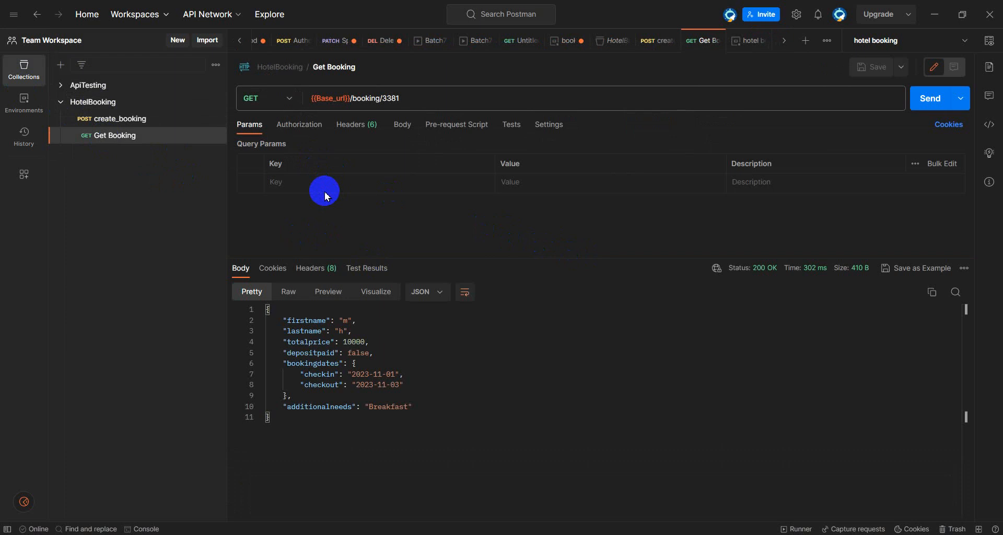
pyautogui.moveTo(349, 105)
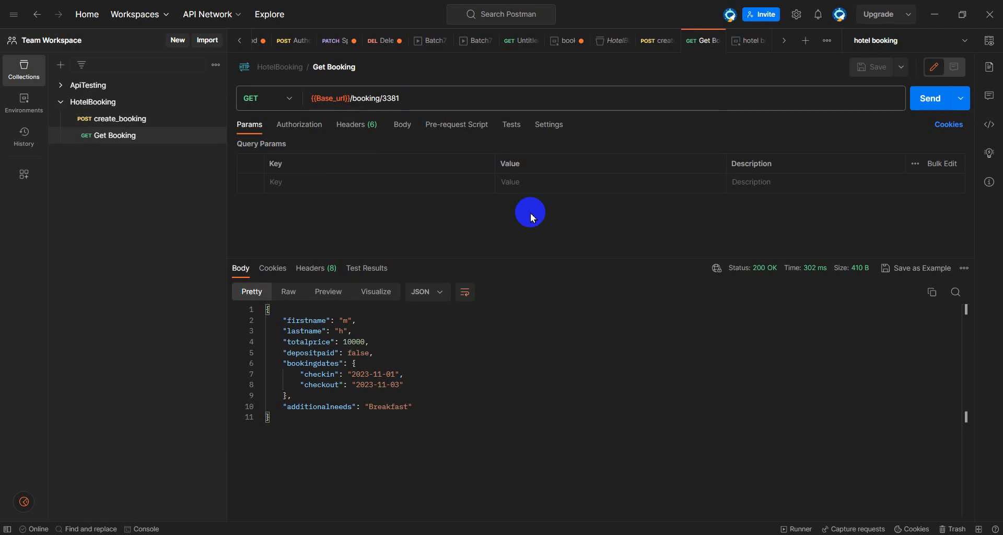
pyautogui.click(386, 99)
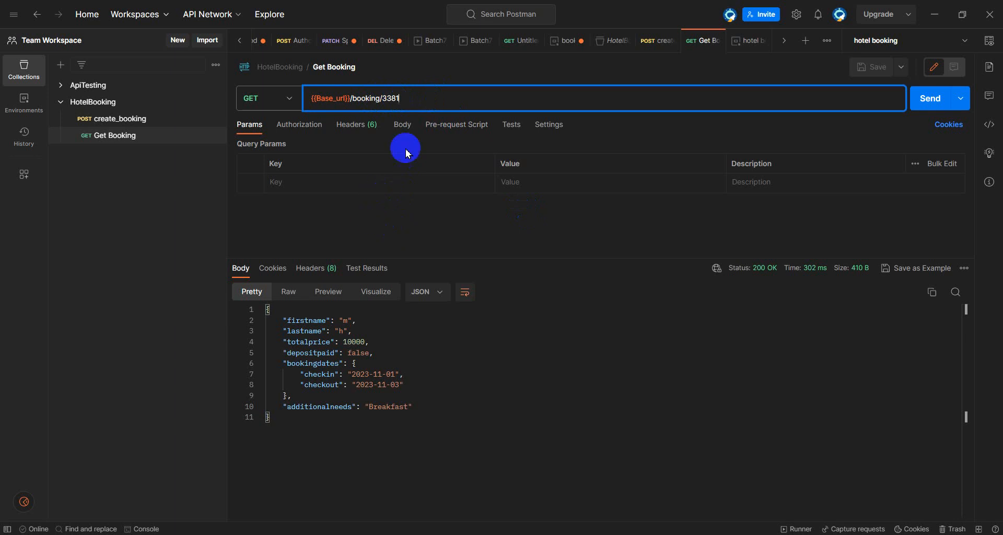
pyautogui.moveTo(383, 99); pyautogui.dragTo(415, 103)
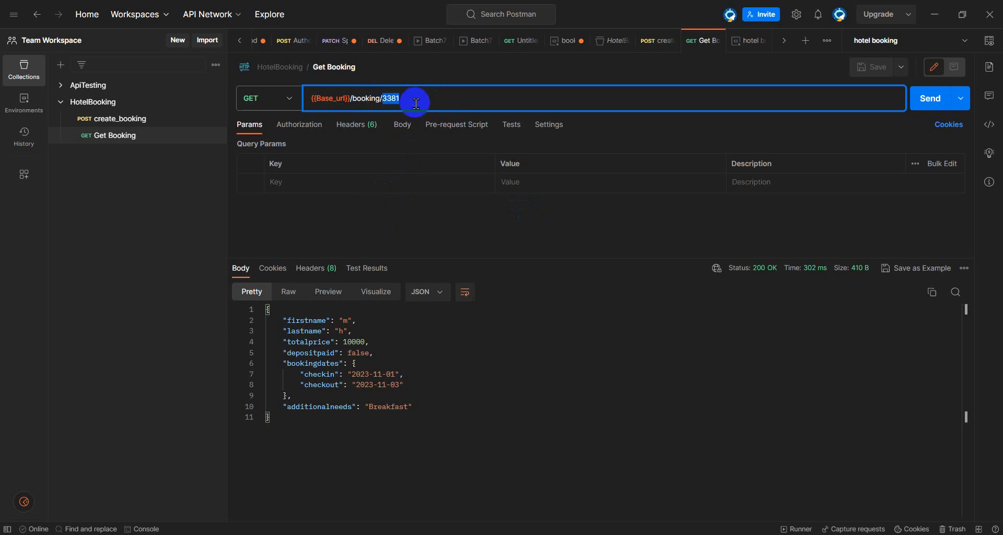
pyautogui.click(415, 103)
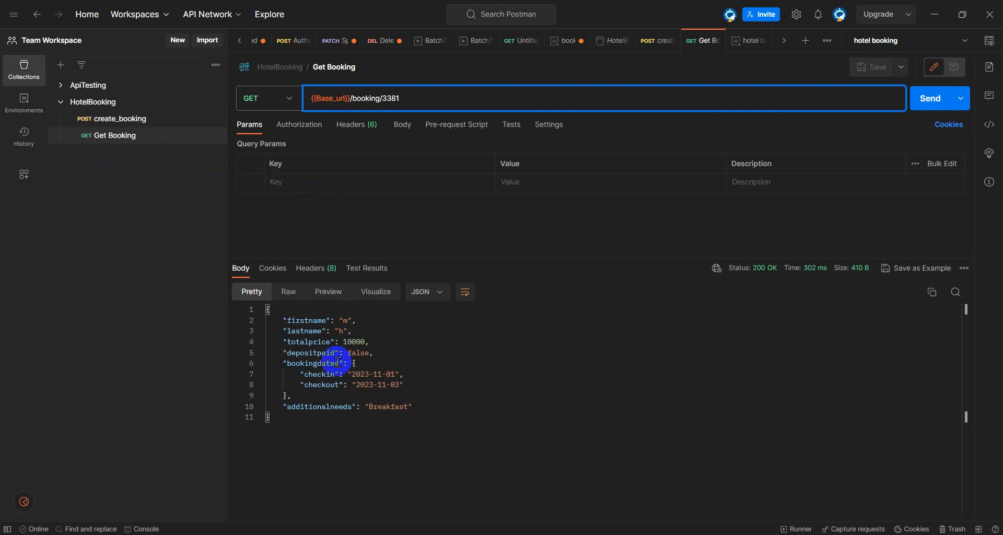
# - Compare the bookingid value in create_booking's response with the ID at the end of Get Booking's URL
pyautogui.click(144, 118)
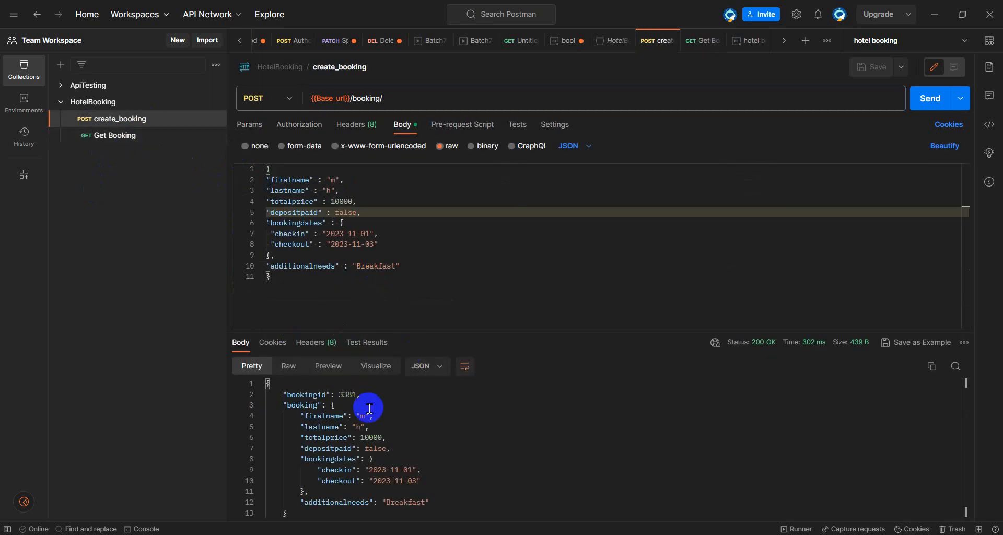
pyautogui.doubleClick(356, 396)
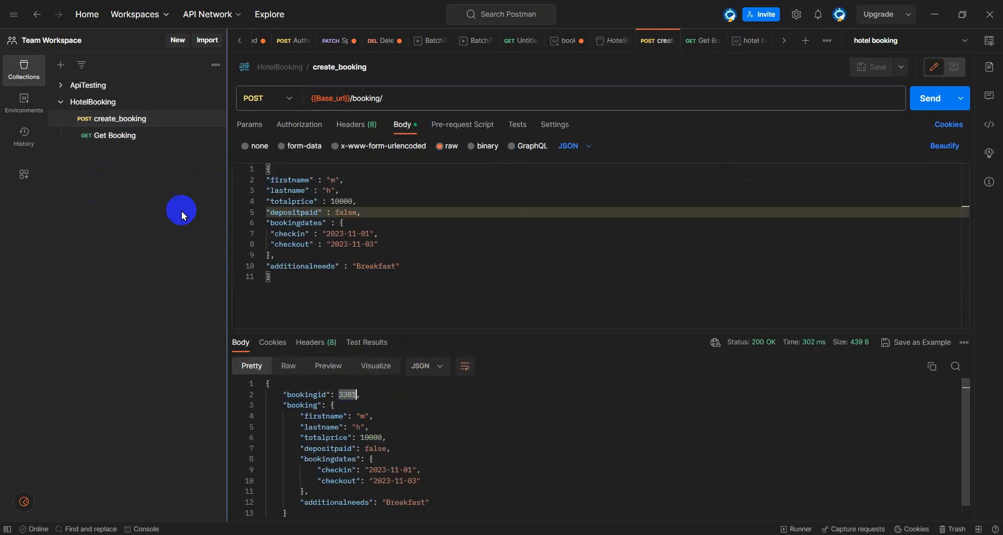
pyautogui.click(168, 135)
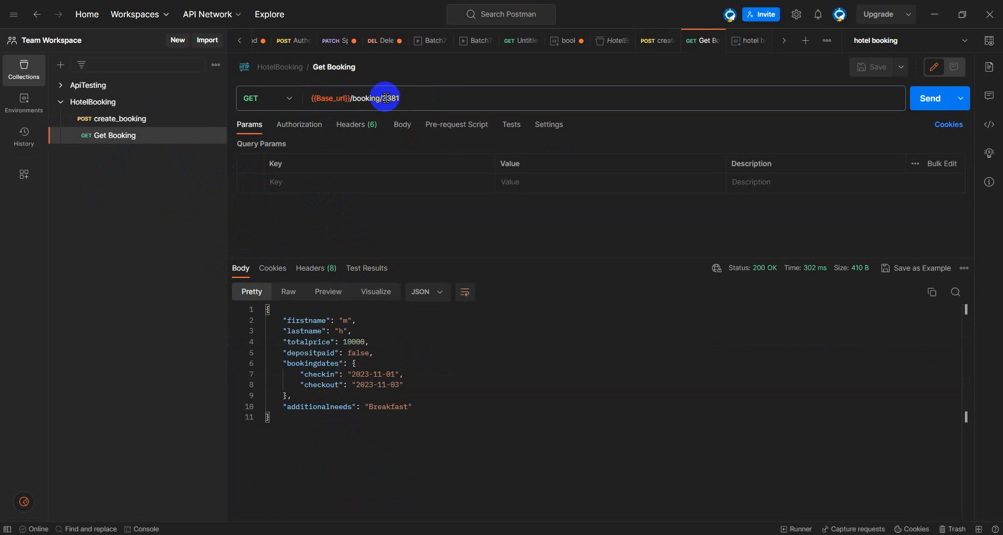
pyautogui.moveTo(385, 98); pyautogui.dragTo(403, 98)
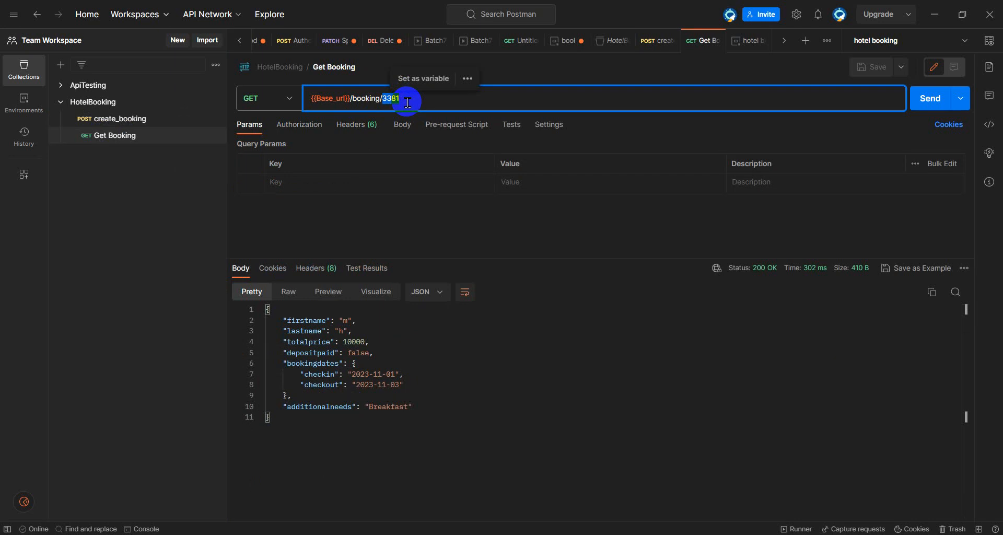
pyautogui.click(507, 221)
# - Review create_booking's JSON request body and response, and recheck the booking ID that Get Booking's URL takes from it
pyautogui.click(116, 121)
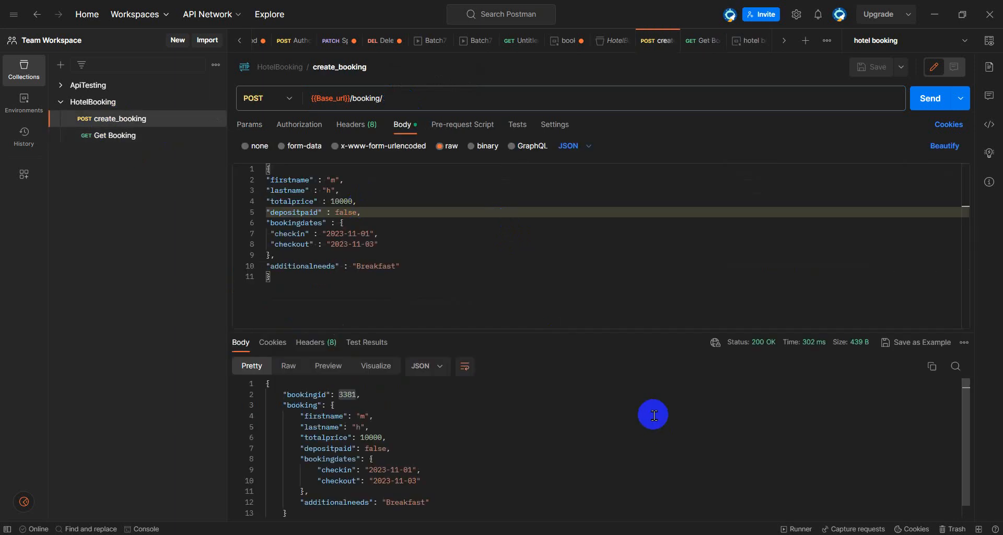
pyautogui.click(409, 291)
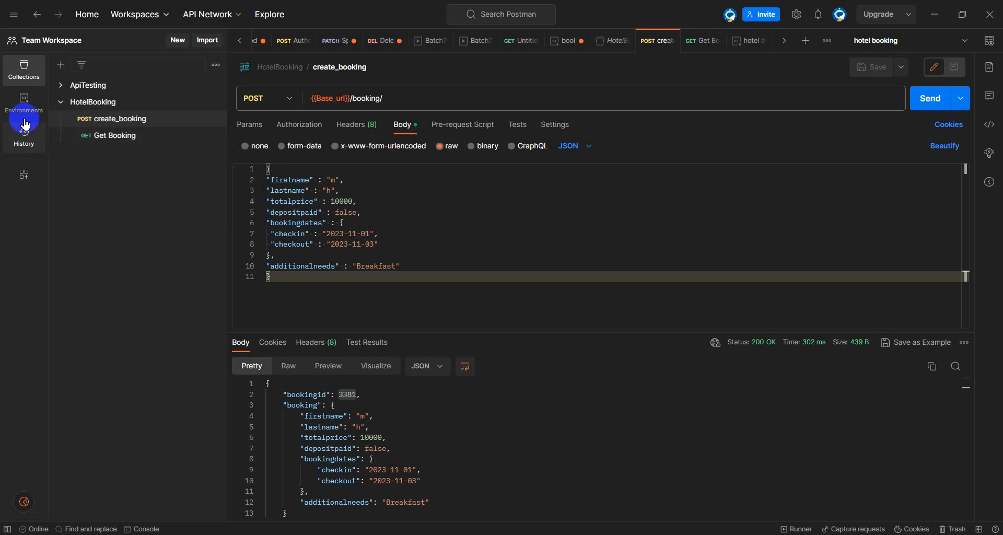
pyautogui.click(109, 120)
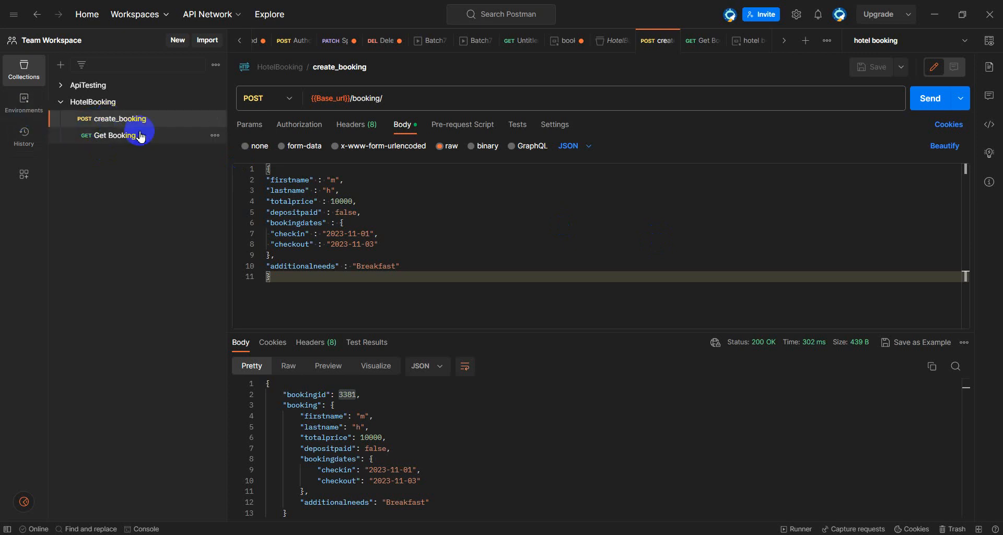
pyautogui.click(117, 136)
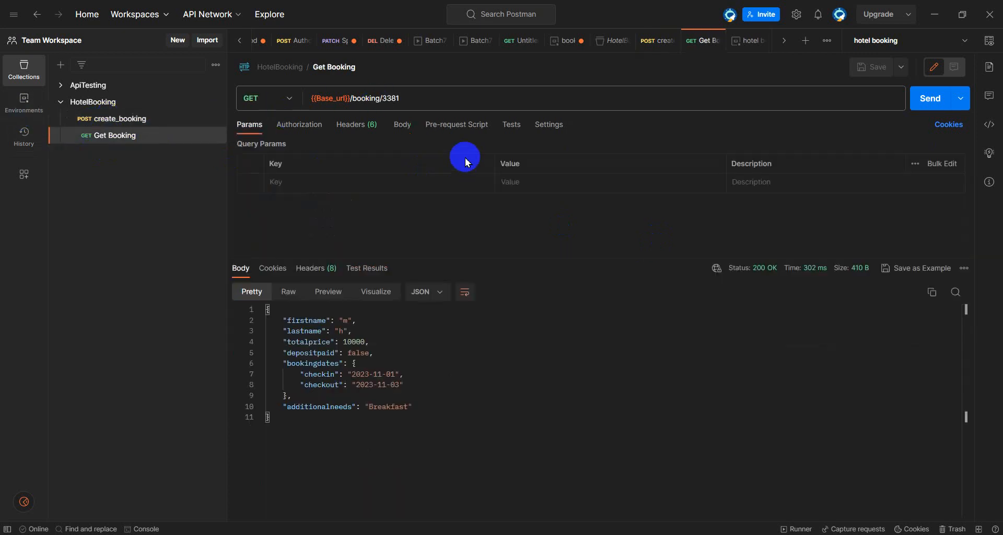
pyautogui.doubleClick(384, 98)
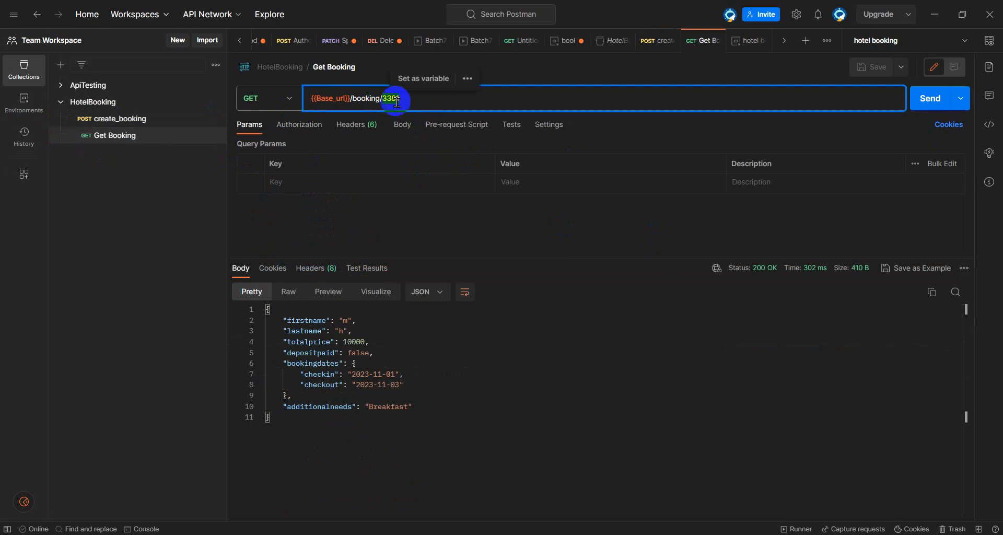
pyautogui.click(408, 237)
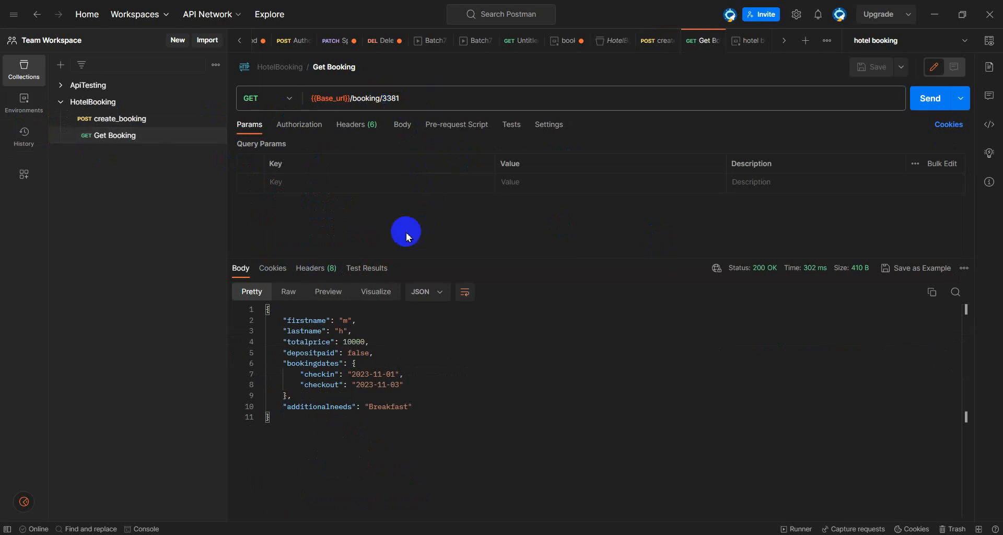